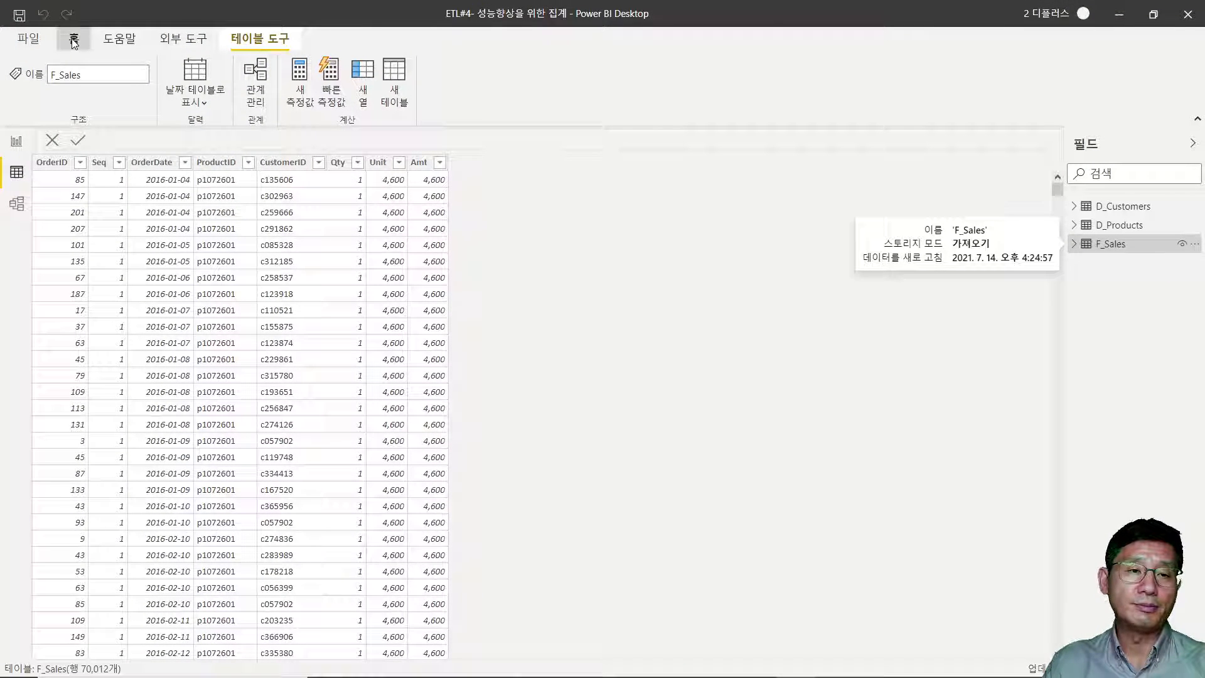
# Open the Power Query editor and duplicate the F_Sales query by copying and pasting it into the query list
pyautogui.click(74, 40)
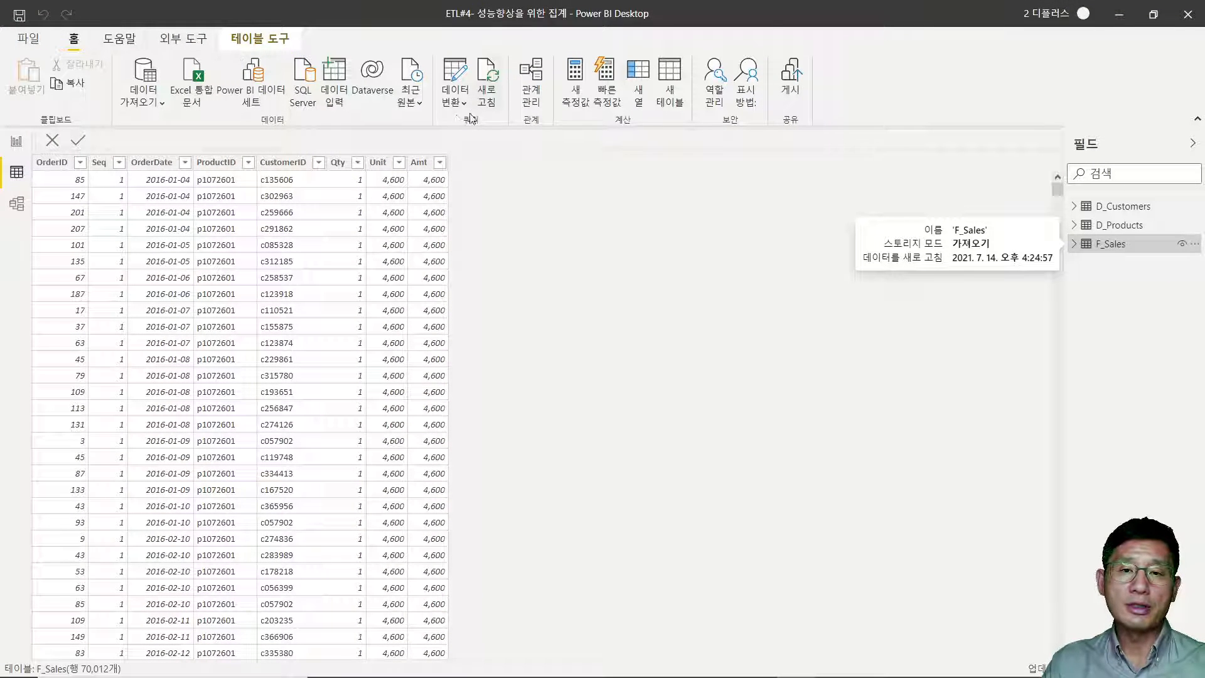
pyautogui.click(457, 67)
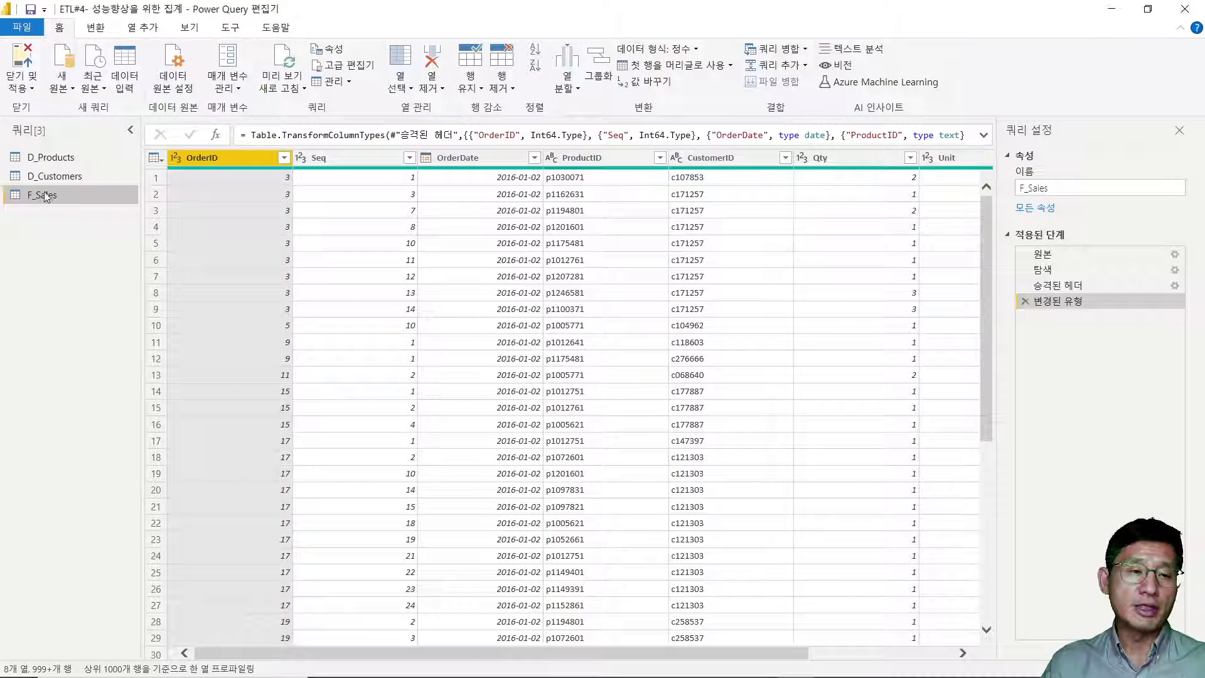
pyautogui.rightClick(45, 197)
pyautogui.click(74, 205)
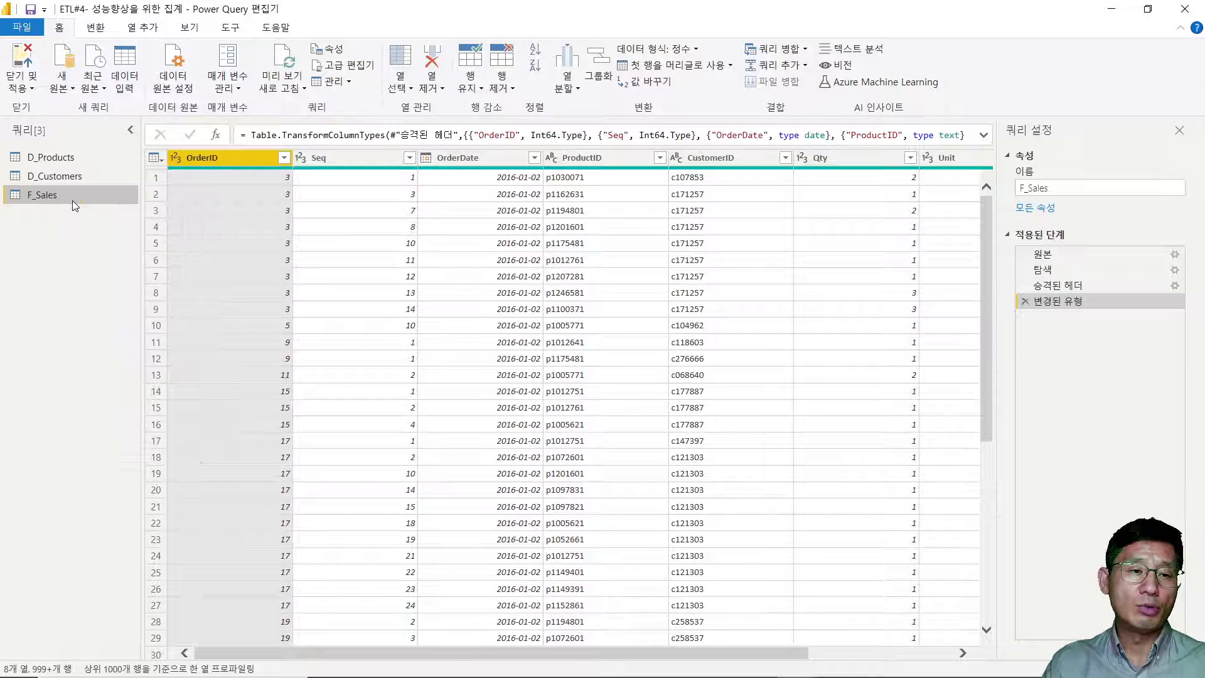
pyautogui.rightClick(72, 201)
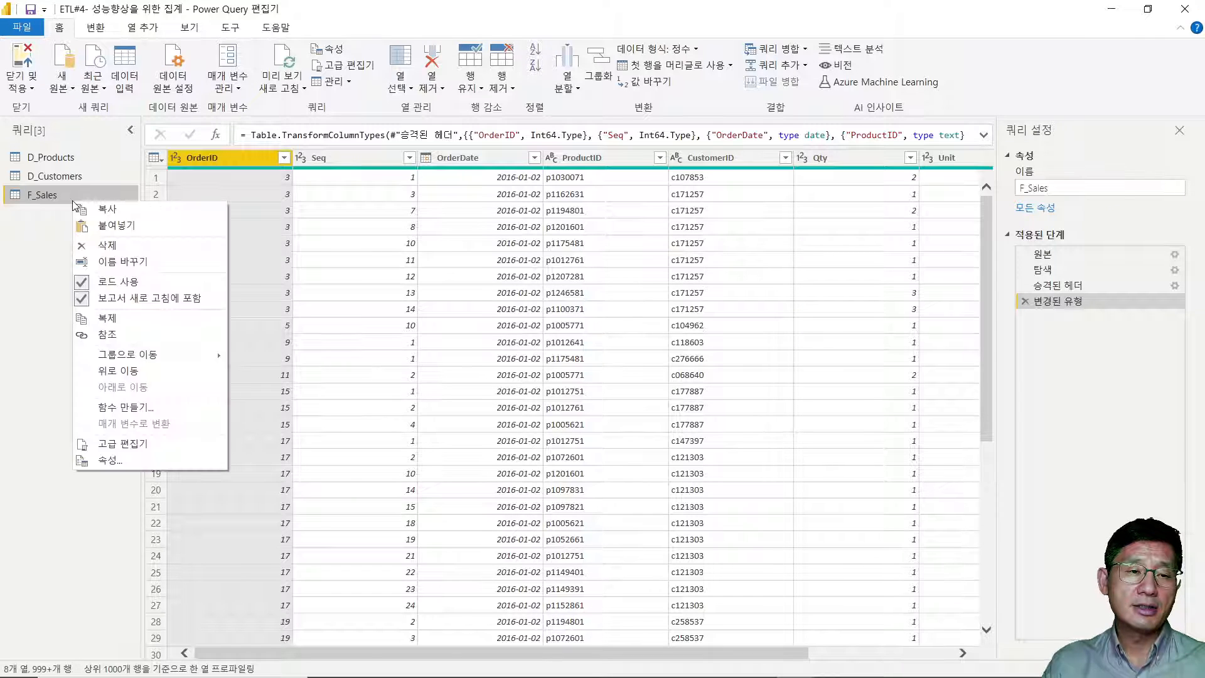
pyautogui.click(115, 232)
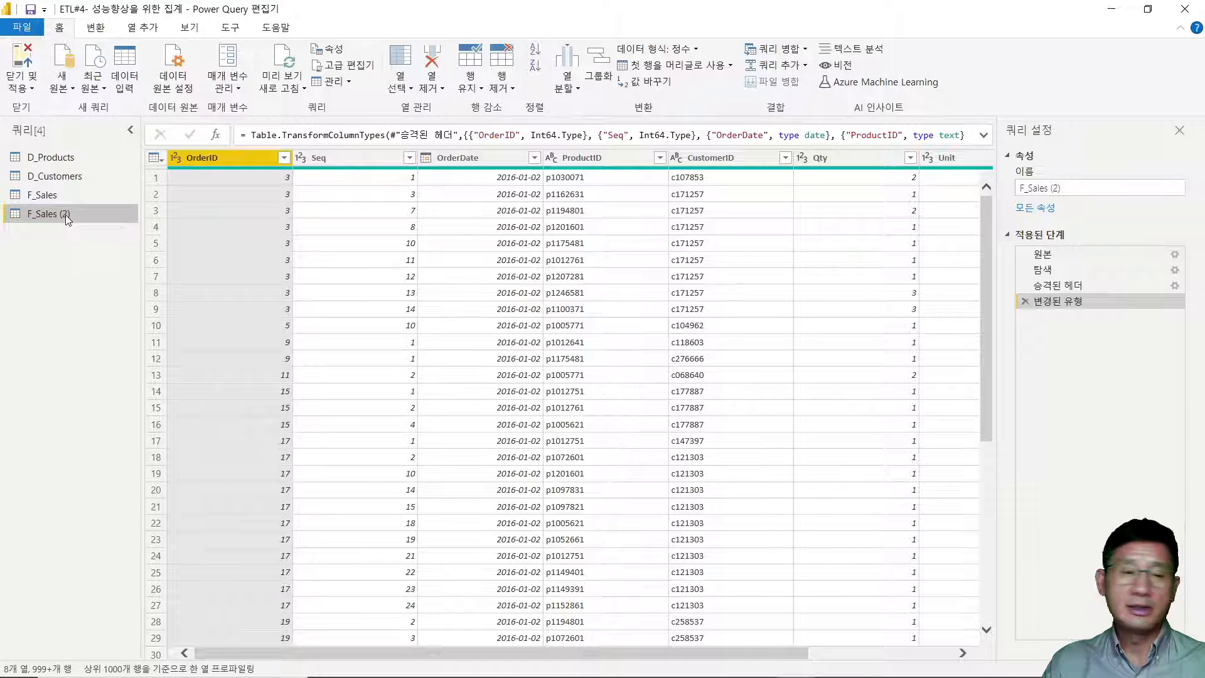
# Rename the copied sales query as F_SumSalesOrderdate
pyautogui.doubleClick(65, 214)
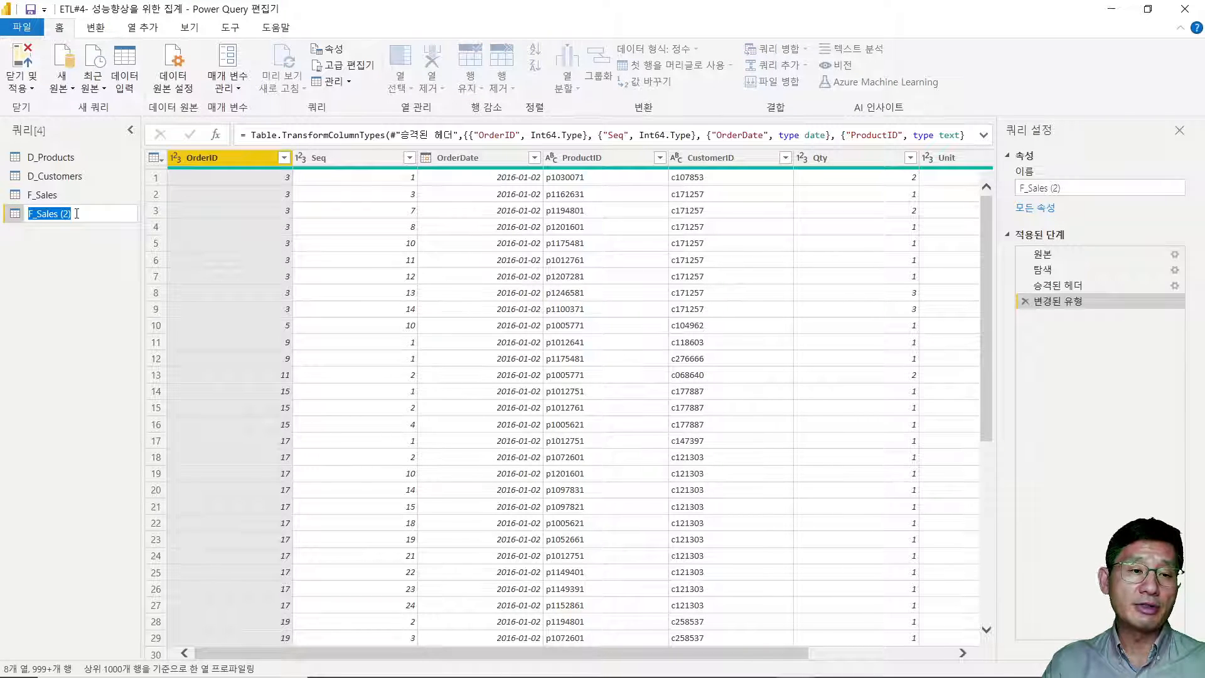
pyautogui.click(69, 214)
pyautogui.moveTo(68, 214); pyautogui.dragTo(52, 213)
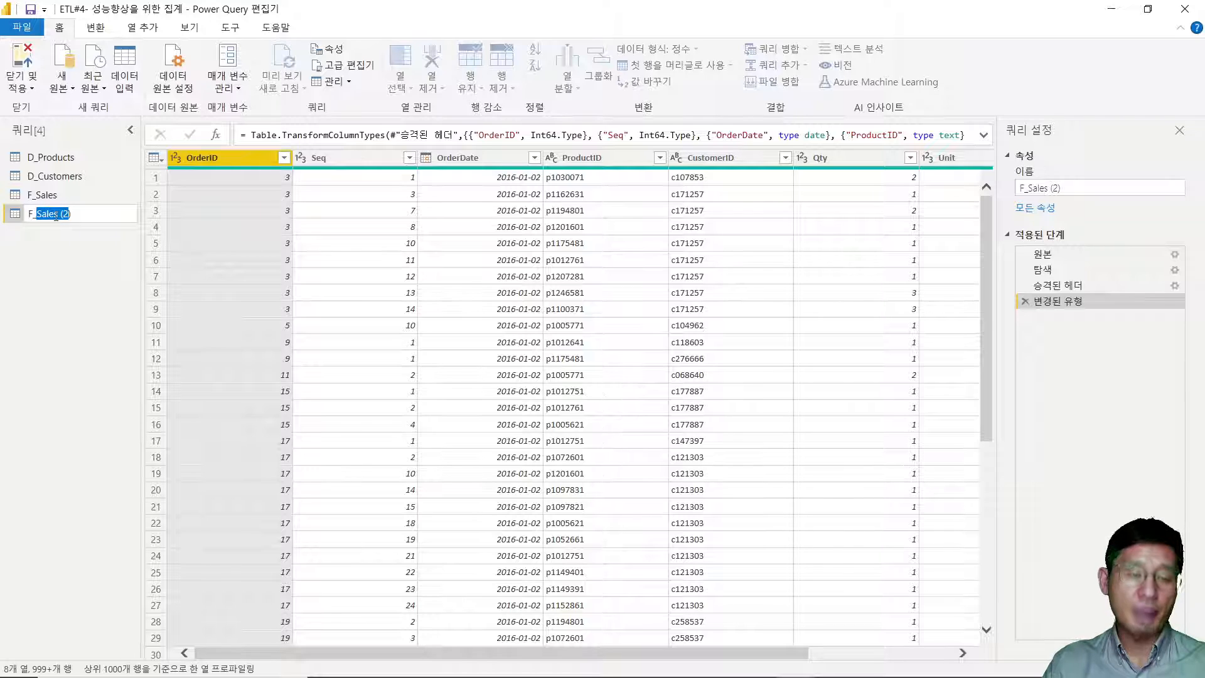
pyautogui.write('Sum')
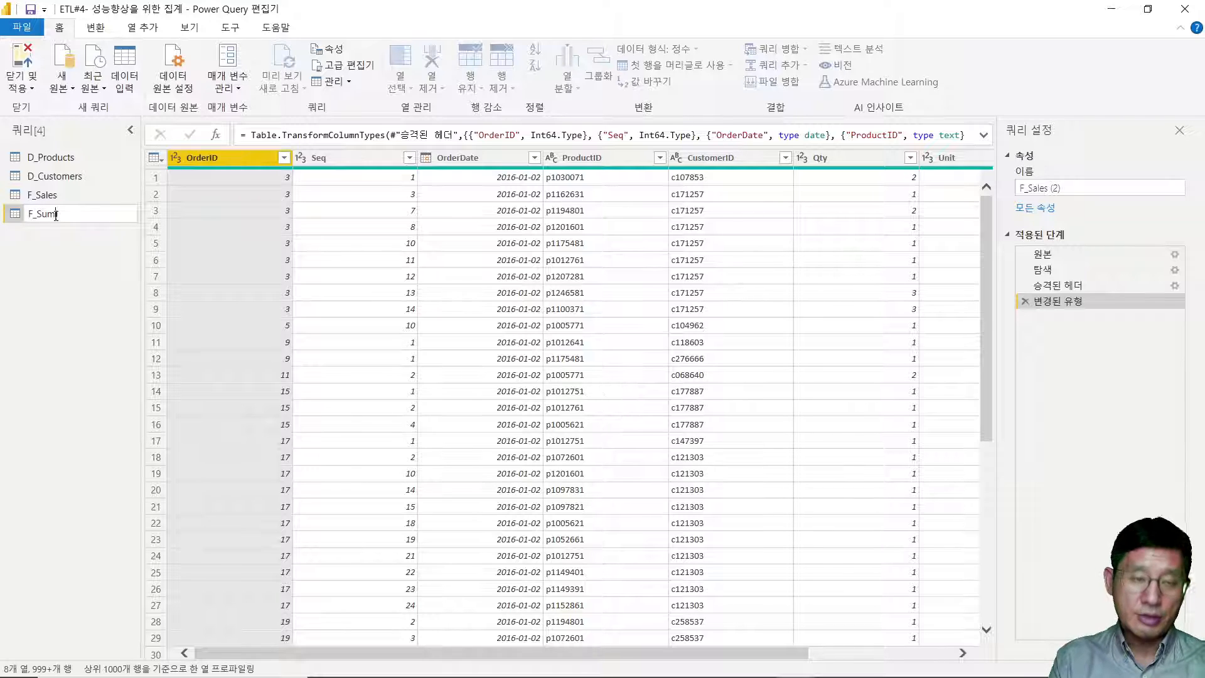
pyautogui.write('Sales')
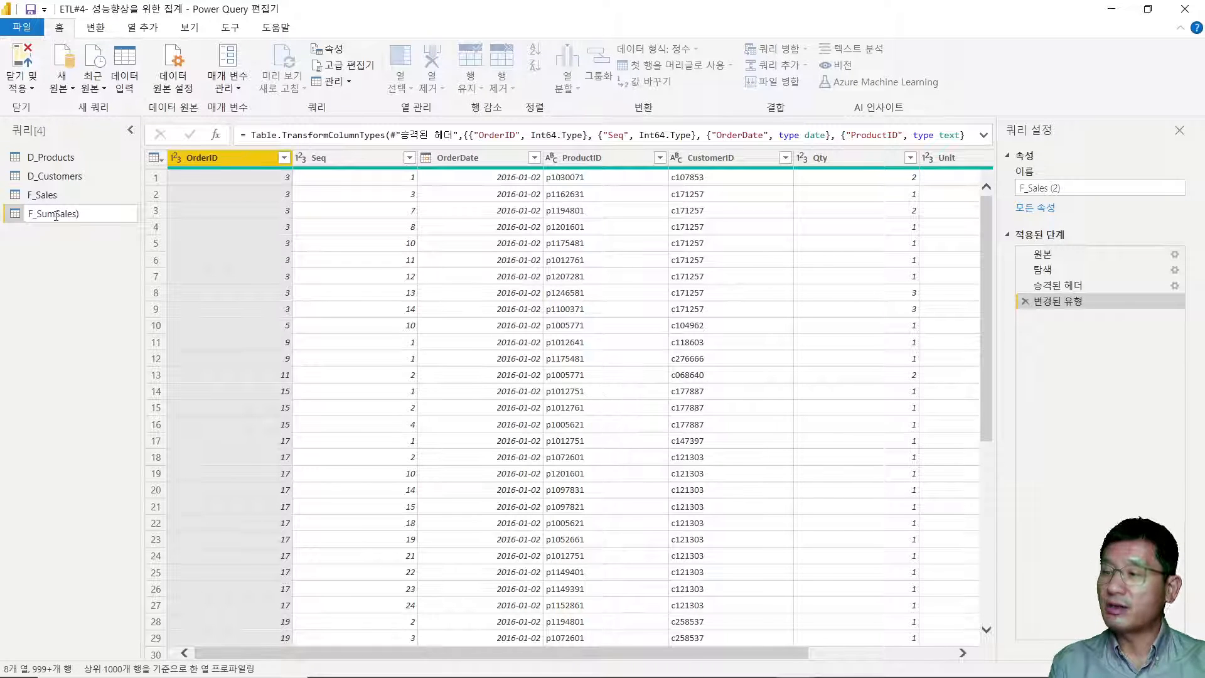
pyautogui.write('O')
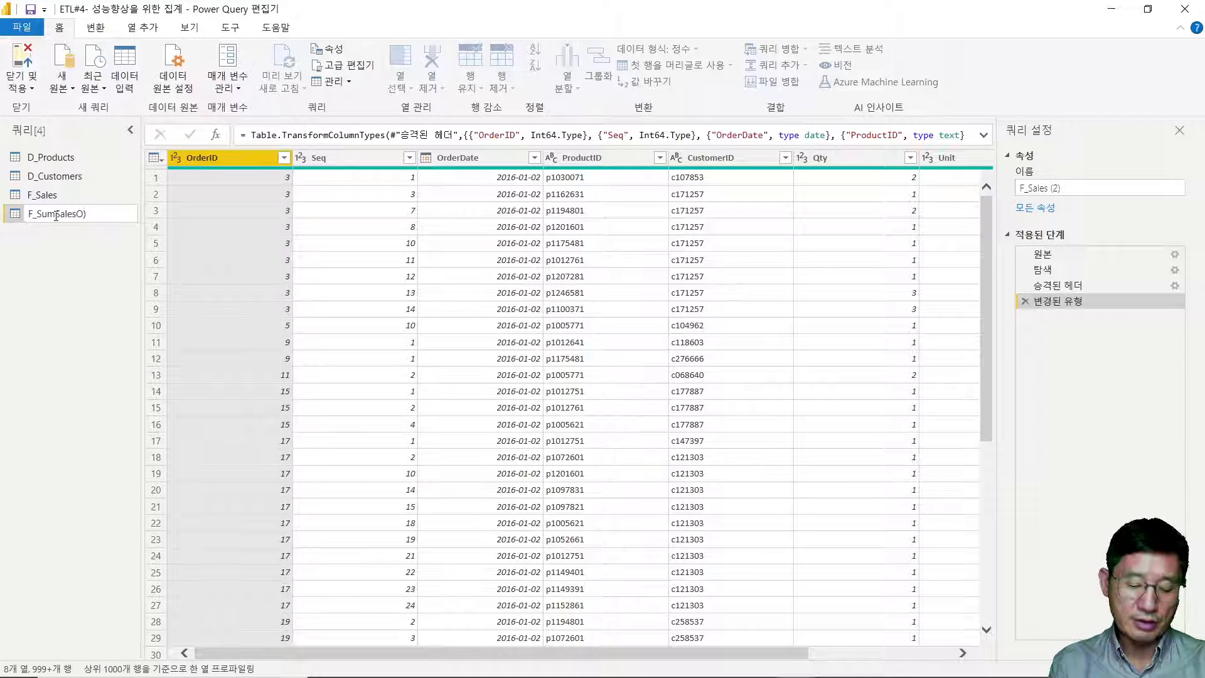
pyautogui.write('rderdate')
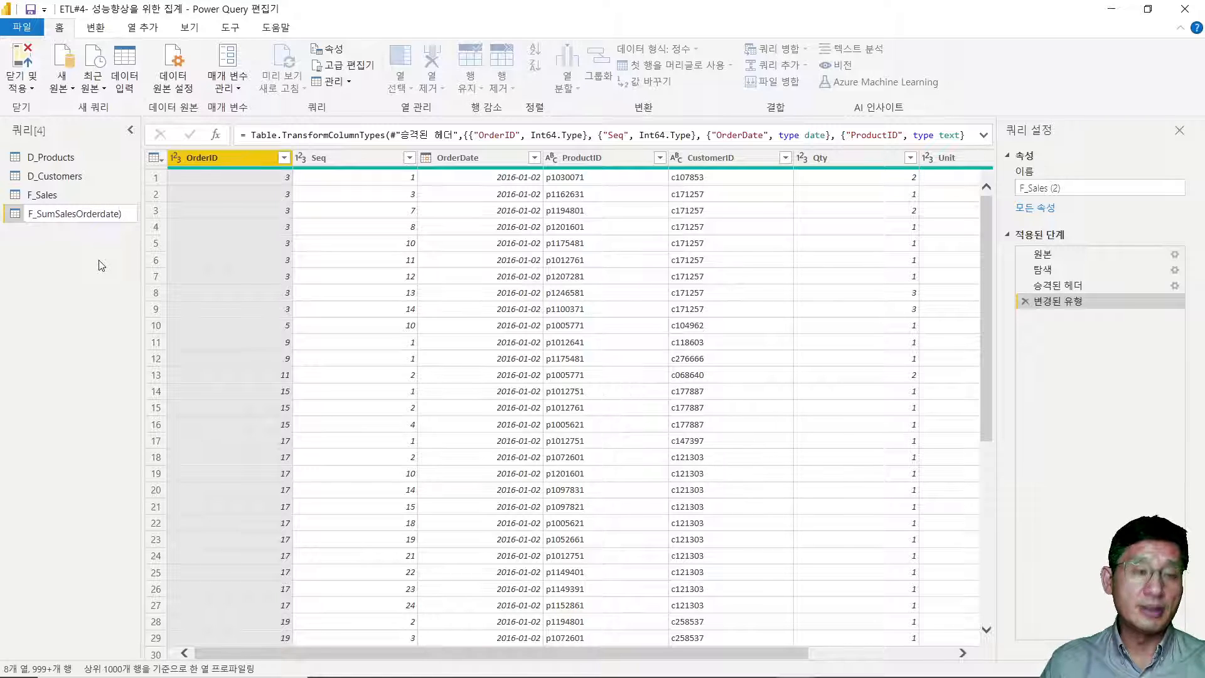
pyautogui.click(125, 280)
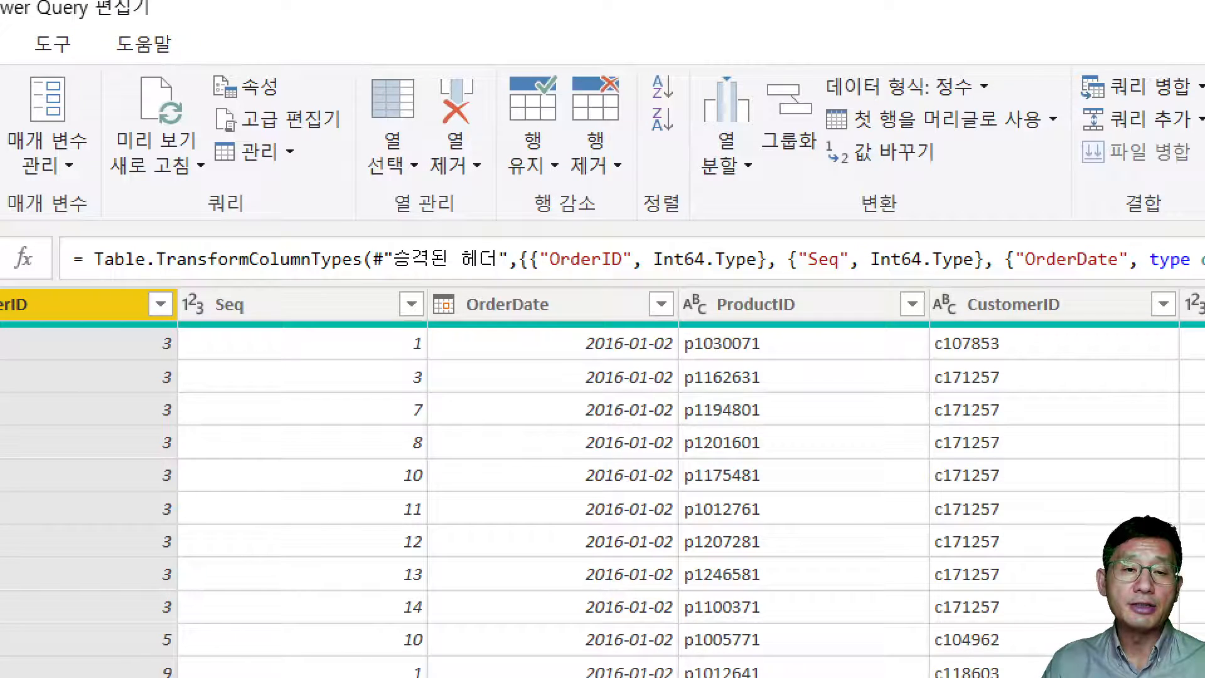
# Keep only the OrderDate, Qty and Amt columns in the F_SumSalesOrderdate query
pyautogui.moveTo(339, 63)
pyautogui.mouseDown()
pyautogui.moveTo(398, 182)
pyautogui.moveTo(429, 193)
pyautogui.mouseUp()
pyautogui.press('Escape')
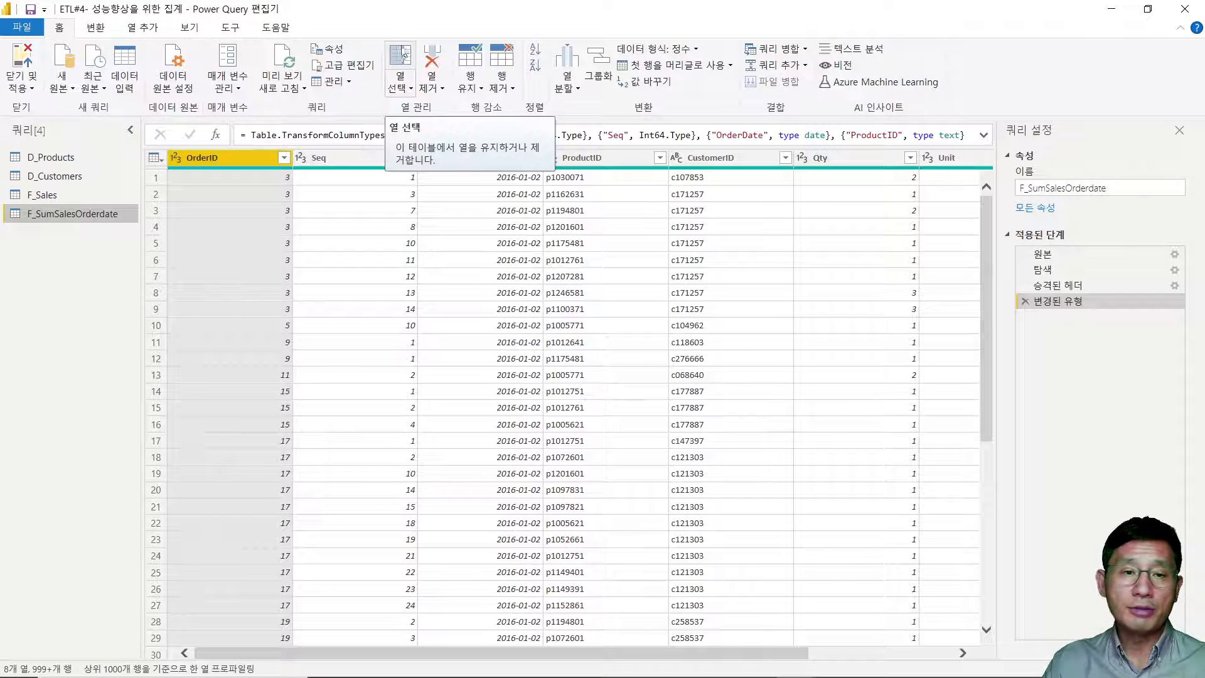
pyautogui.click(398, 58)
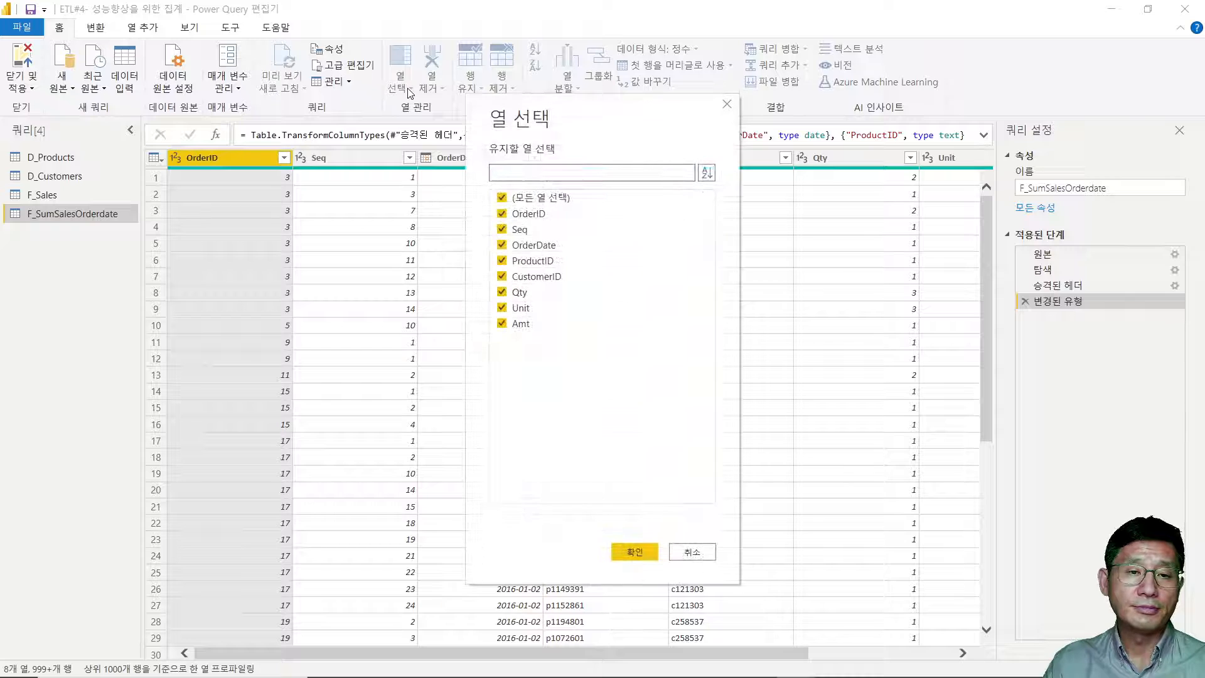
pyautogui.click(505, 199)
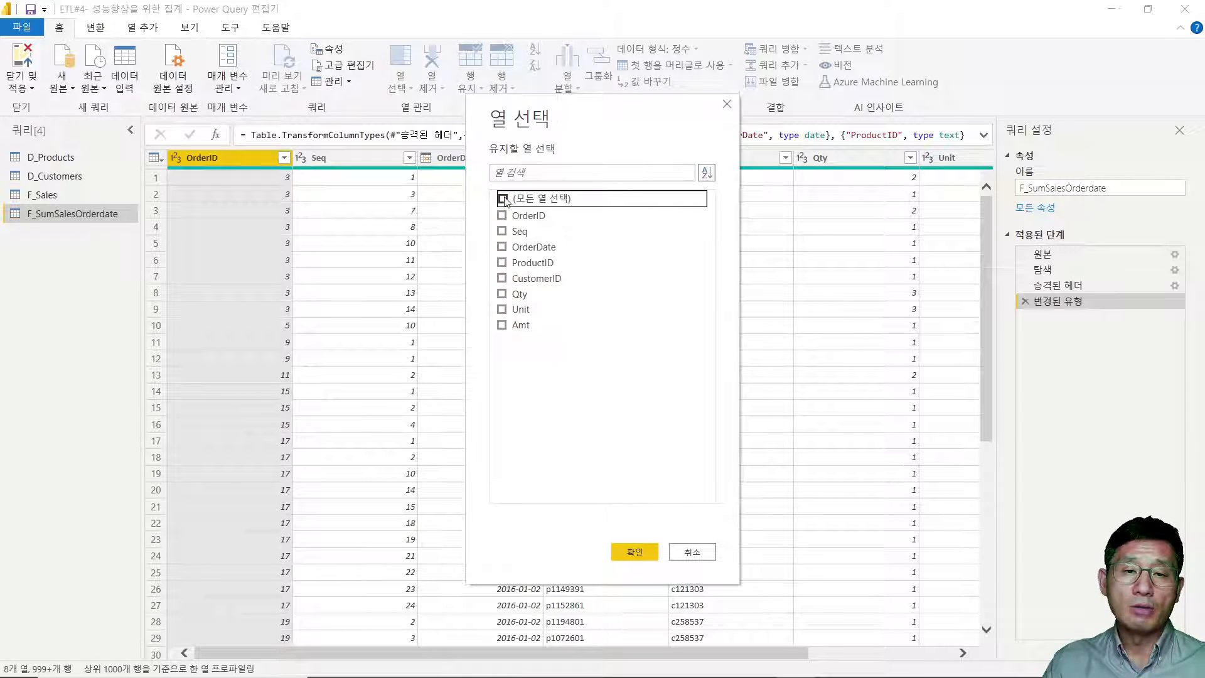
pyautogui.click(503, 248)
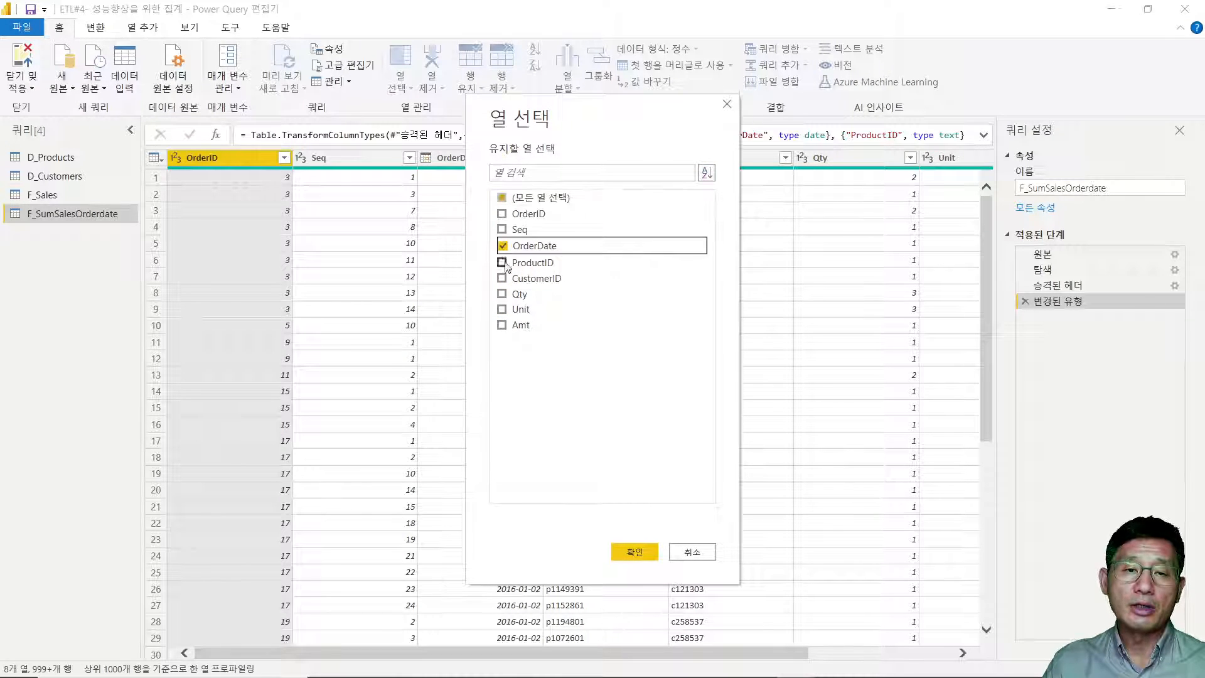
pyautogui.click(502, 295)
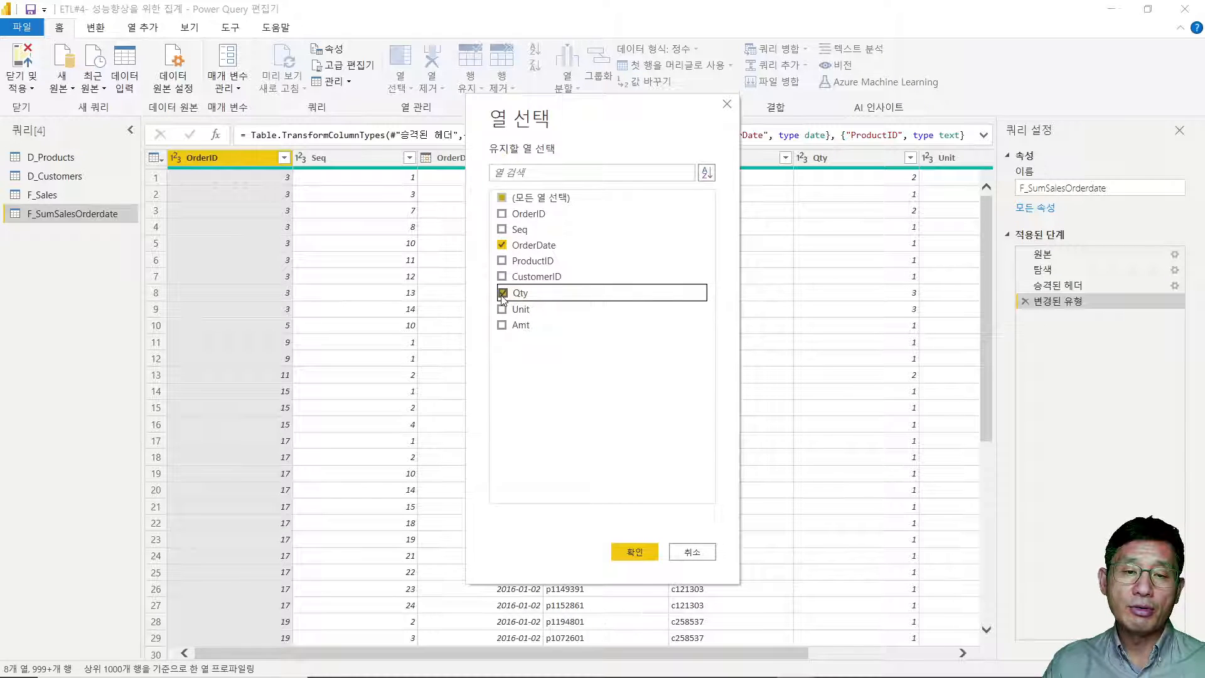
pyautogui.click(502, 326)
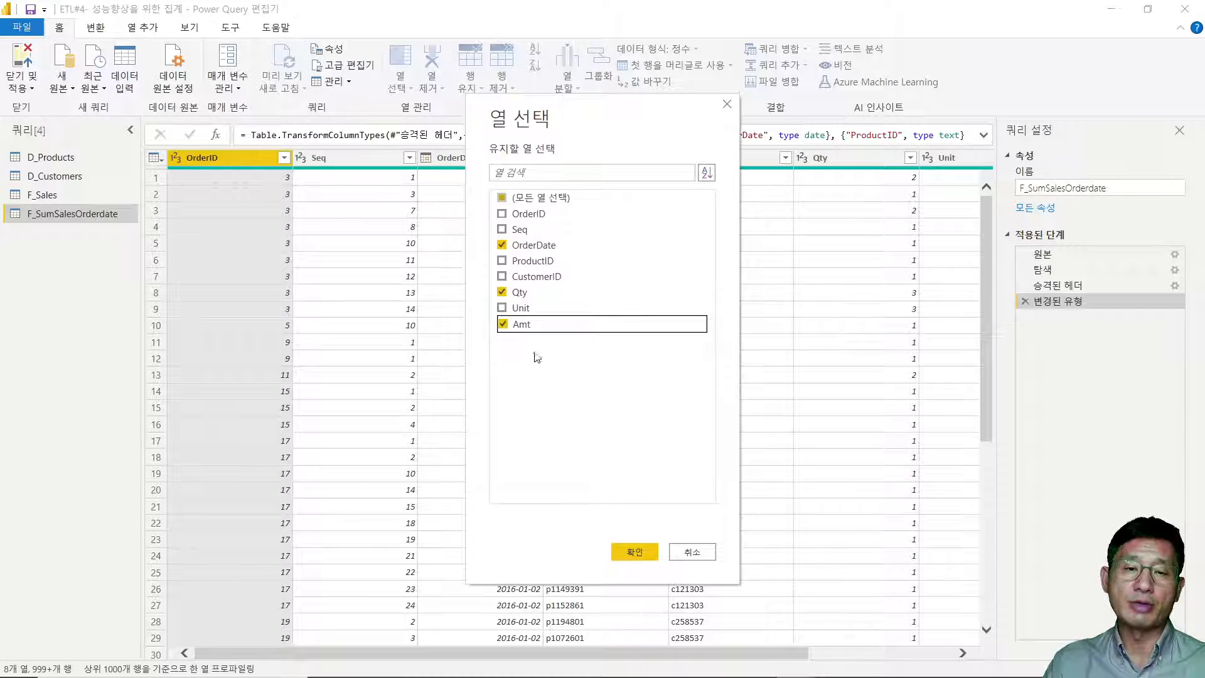
pyautogui.click(638, 553)
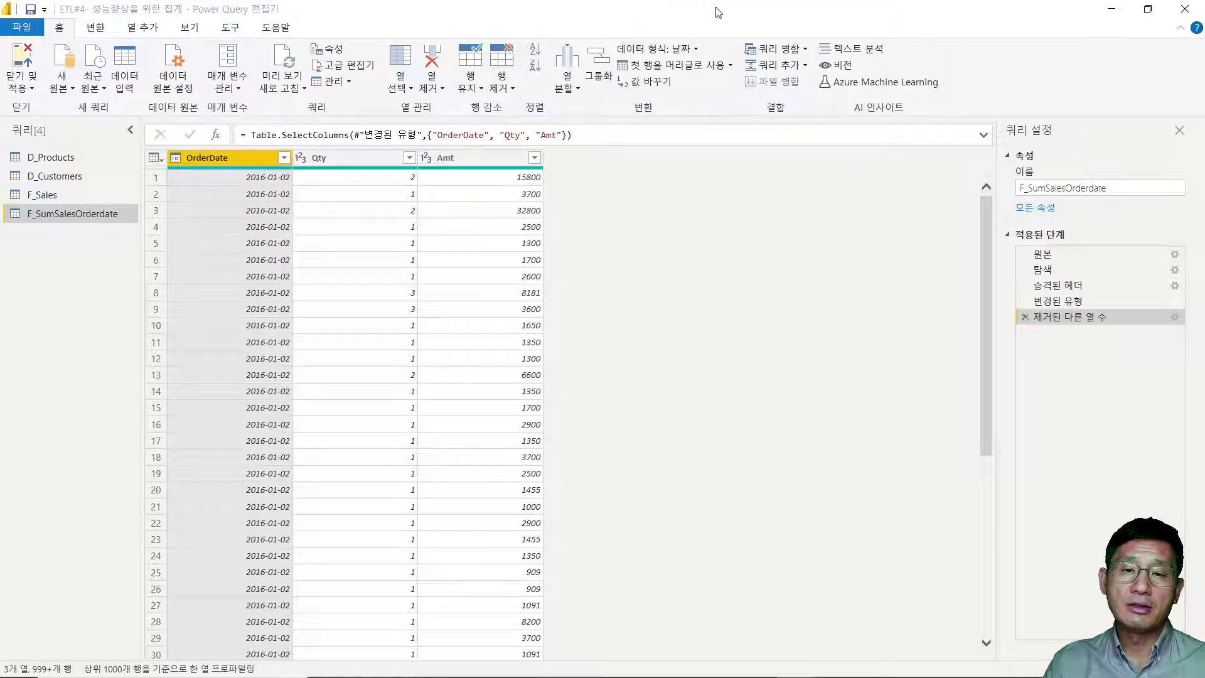
# Set up an advanced Group By on OrderDate with a new column 판매수량 that sums (합계) Qty
pyautogui.click(599, 66)
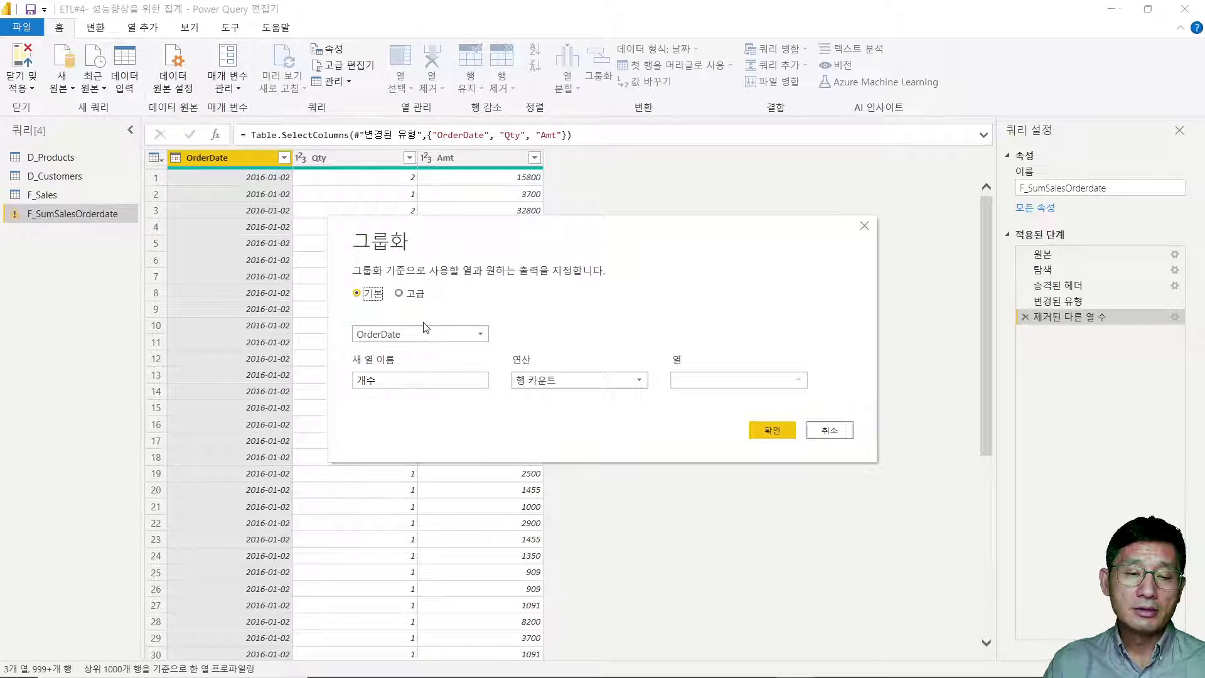
pyautogui.click(400, 294)
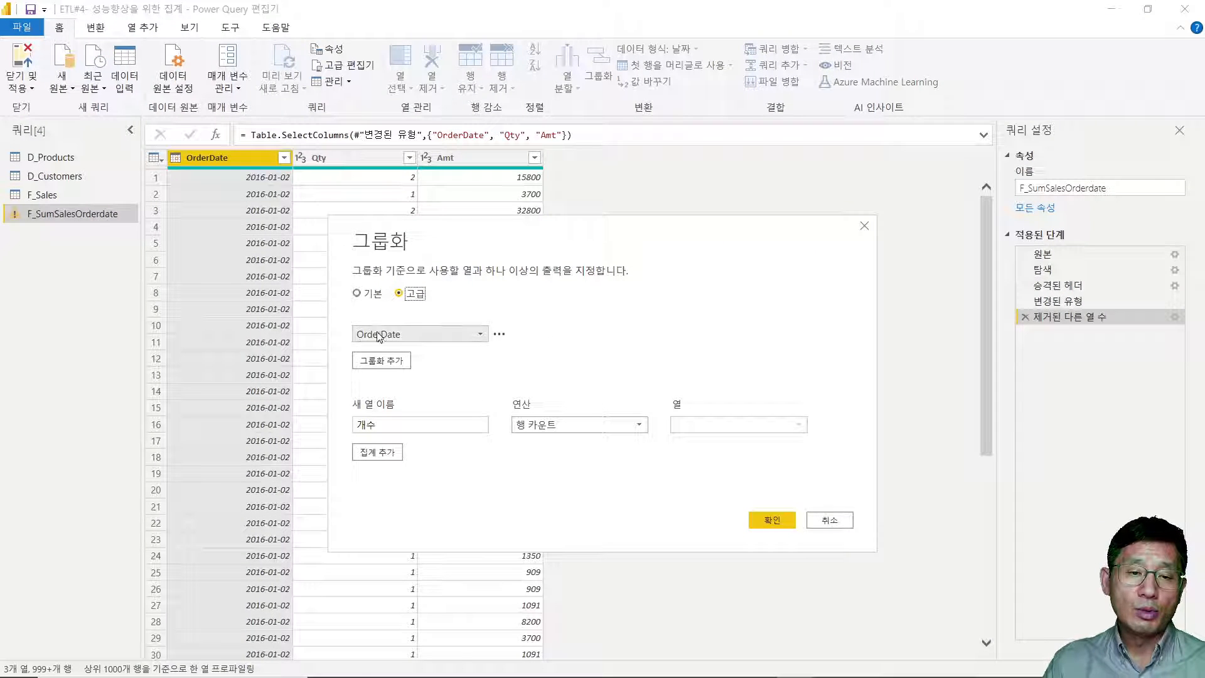
pyautogui.click(474, 431)
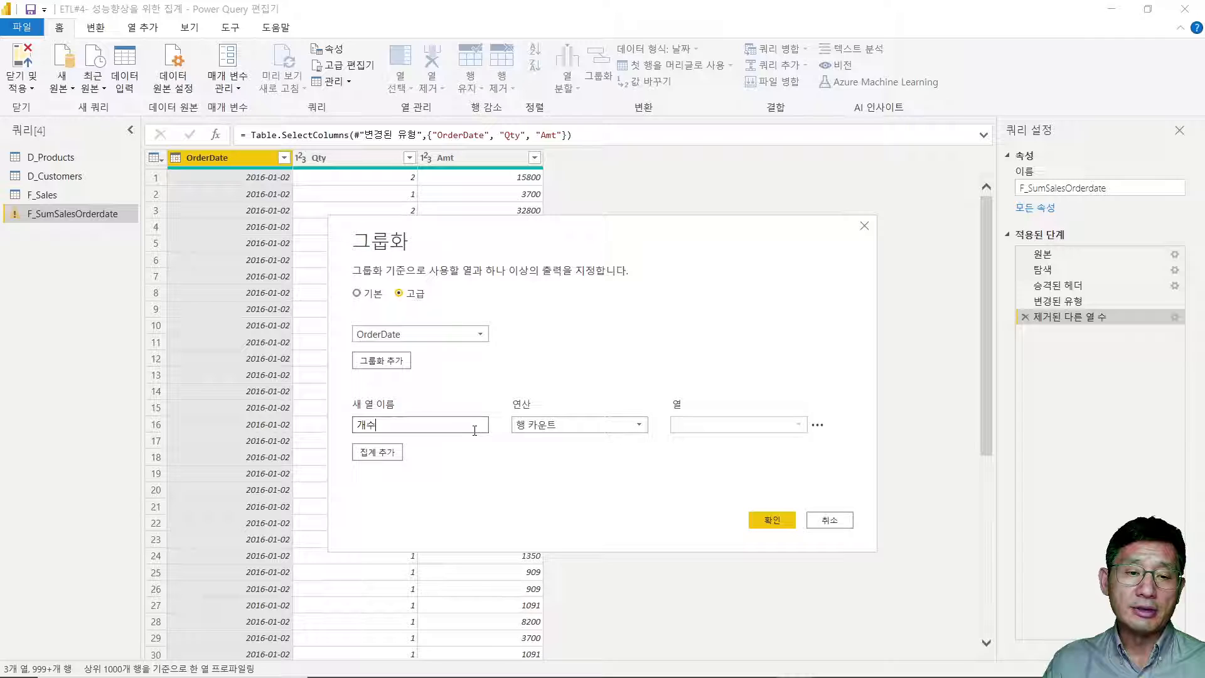
pyautogui.doubleClick(397, 424)
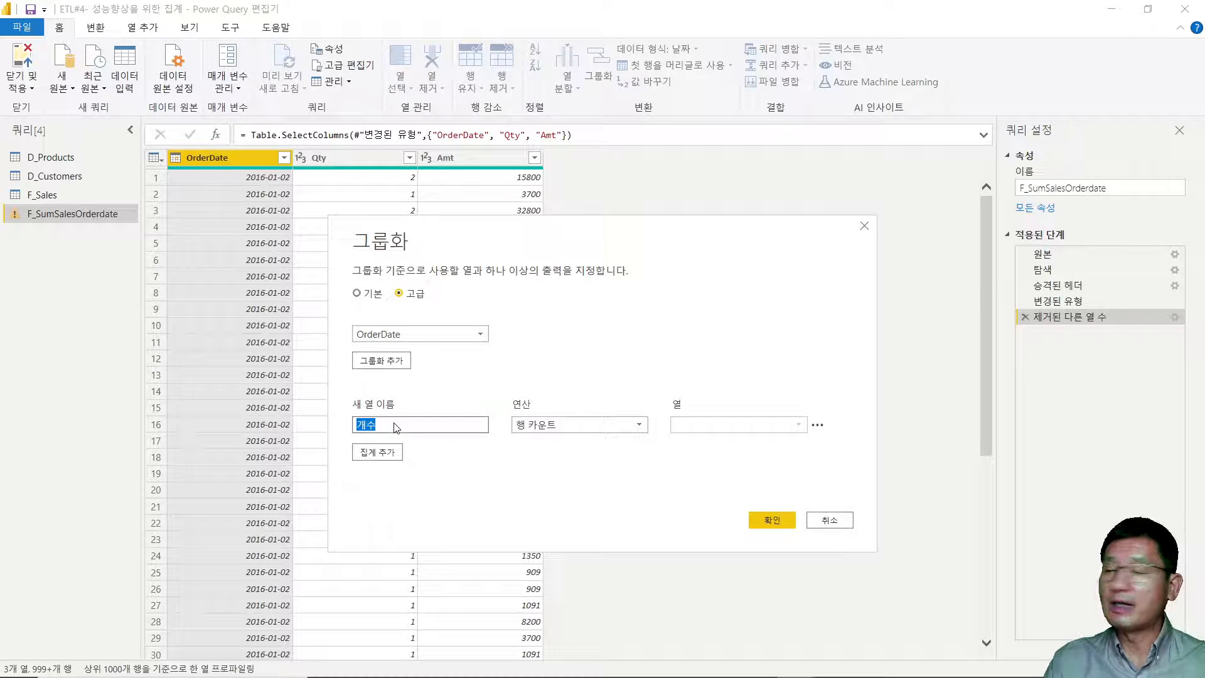
pyautogui.write('v')
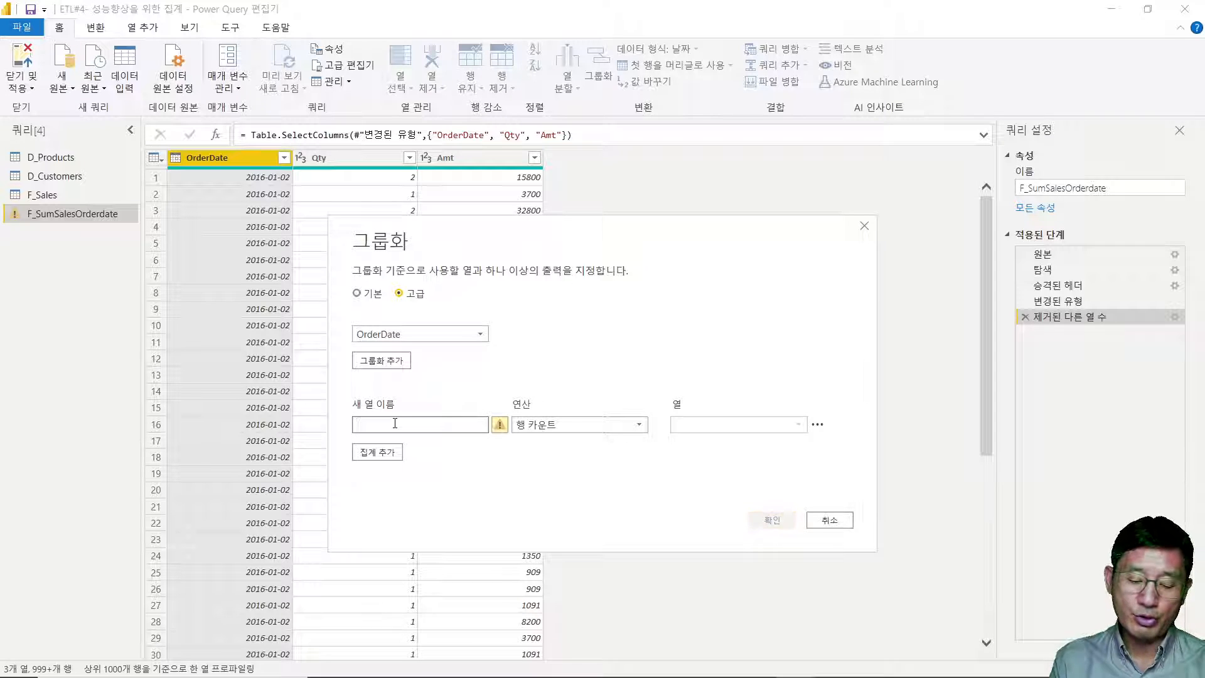
pyautogui.write('판')
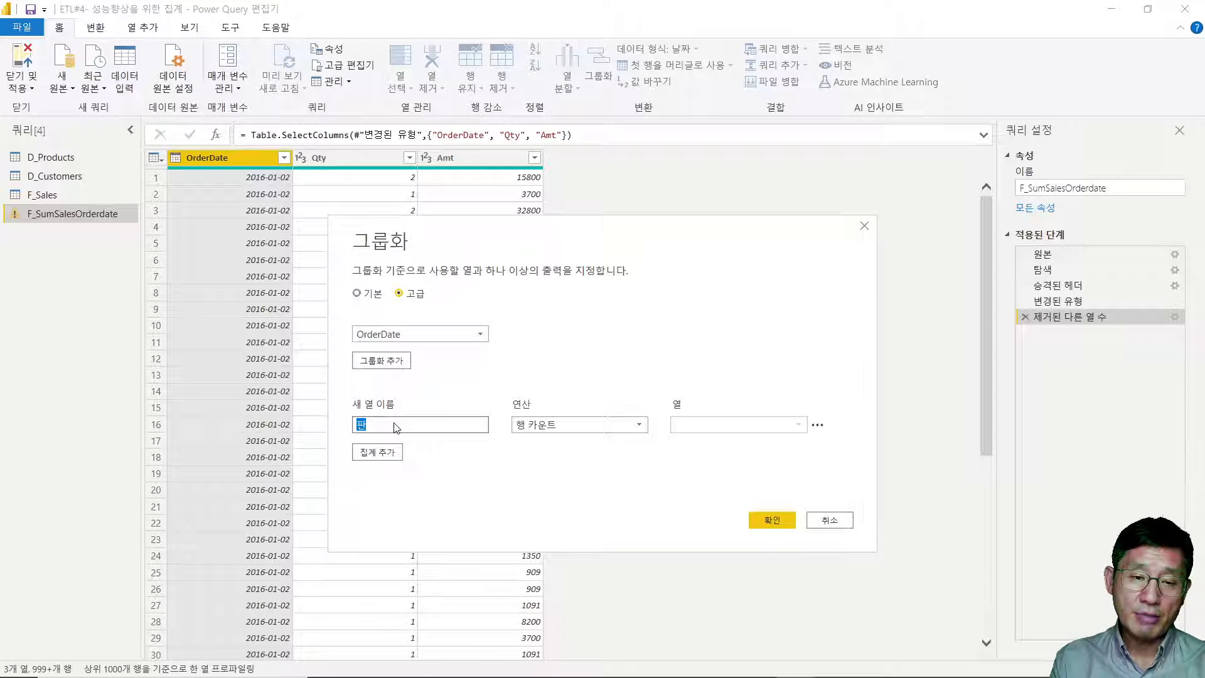
pyautogui.write('매수량')
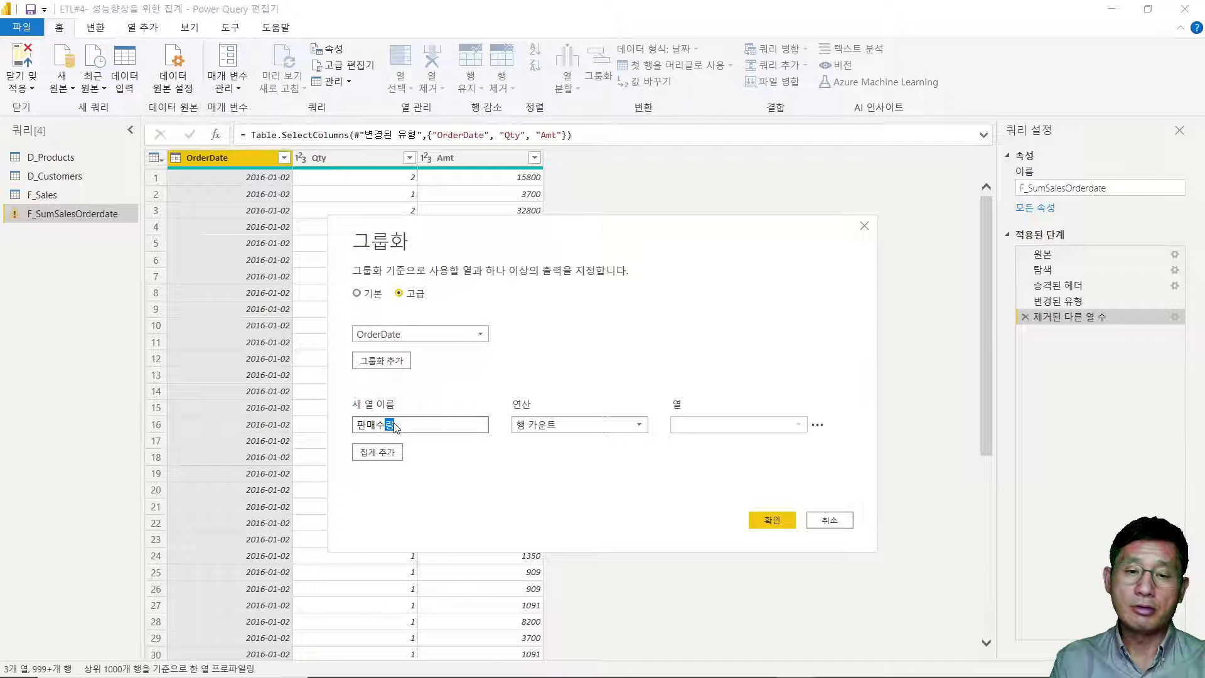
pyautogui.click(605, 429)
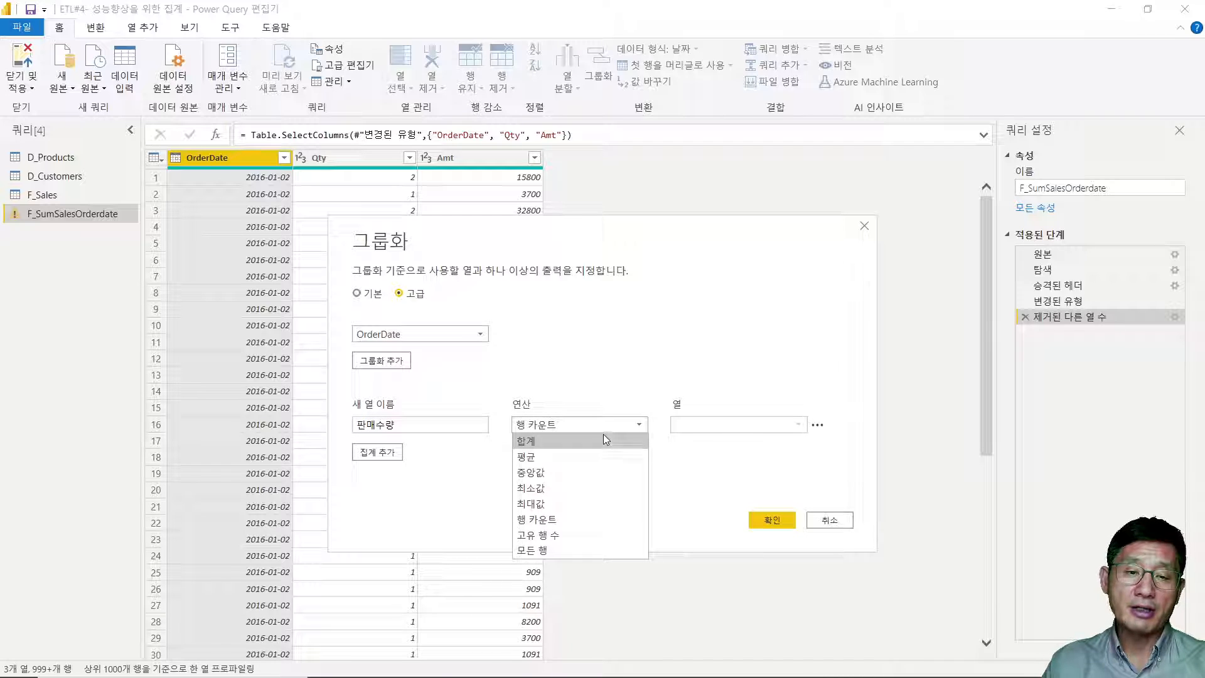
pyautogui.click(550, 442)
pyautogui.click(761, 425)
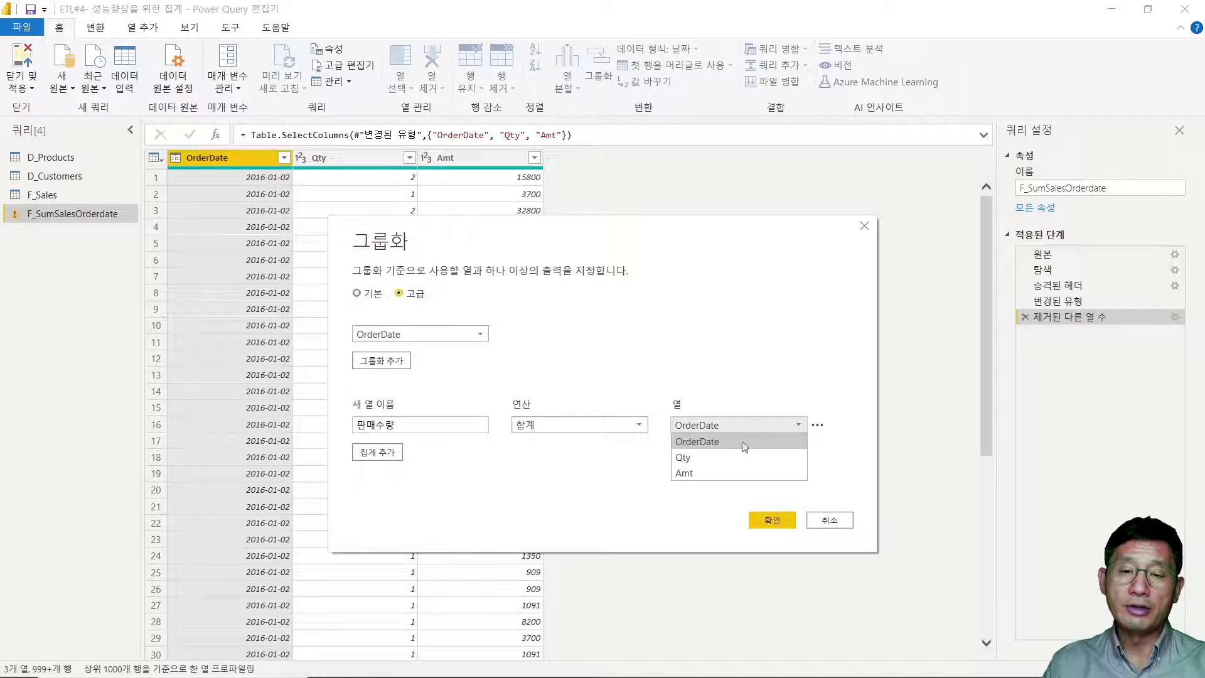
pyautogui.click(716, 457)
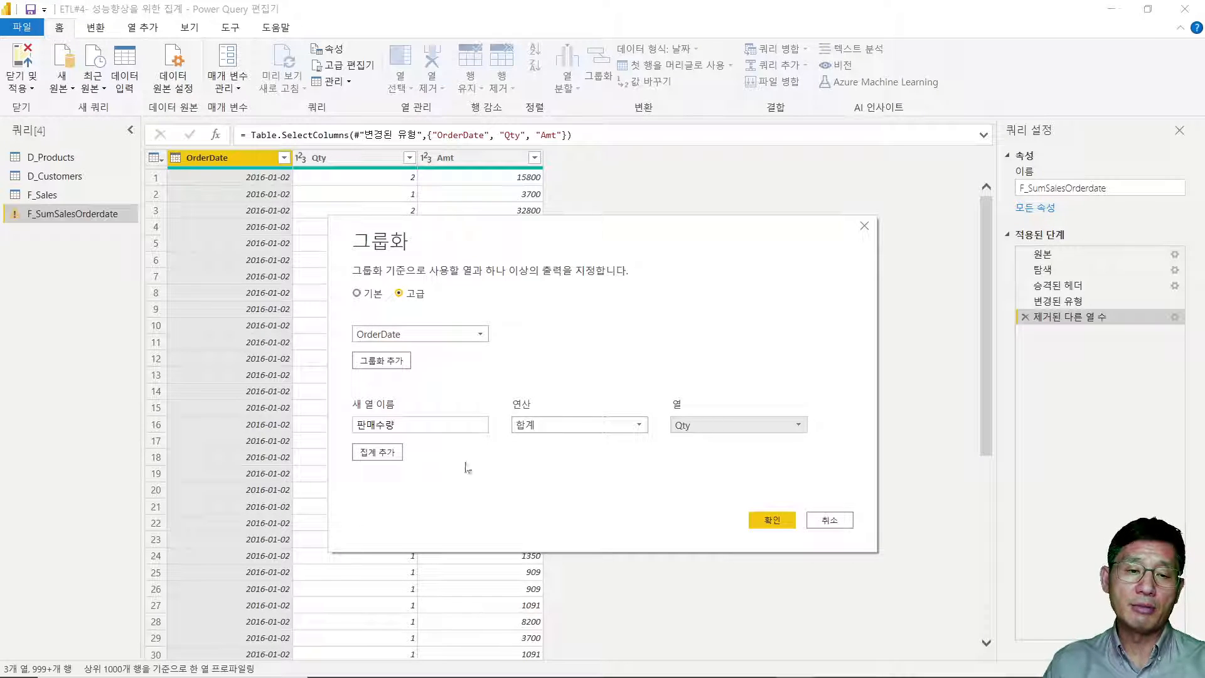
# Add a second aggregation to the grouping, named 총매출액, that sums (합계) the Amt column
pyautogui.click(379, 452)
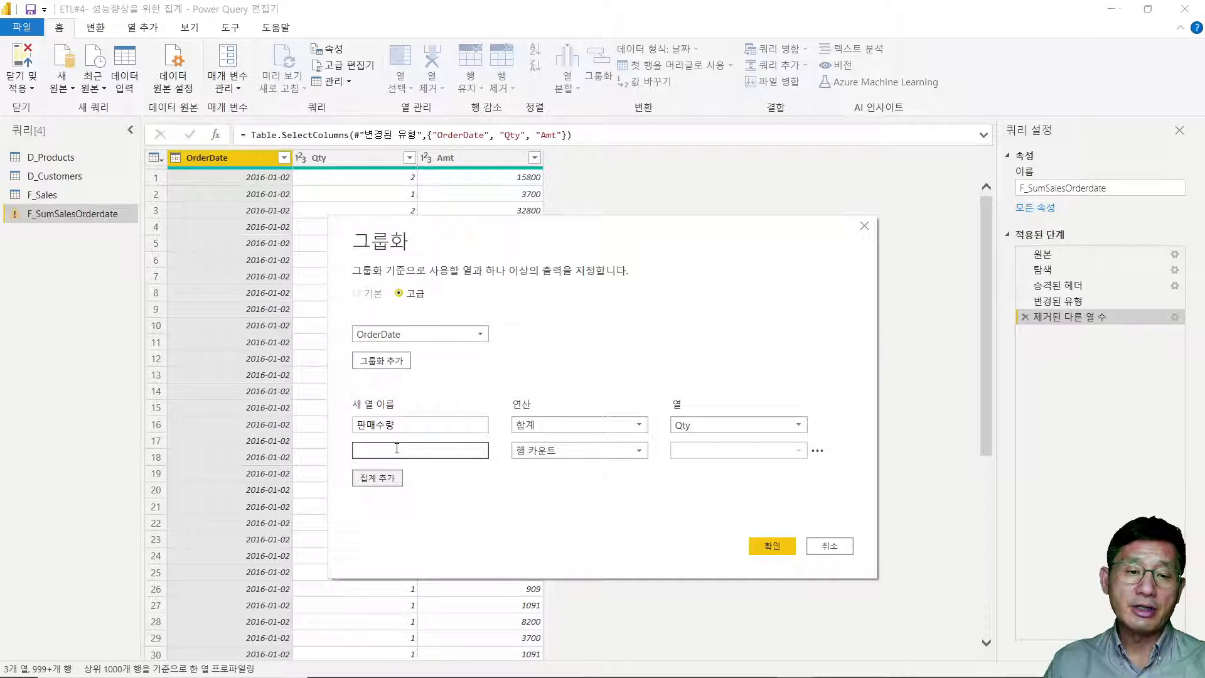
pyautogui.click(397, 449)
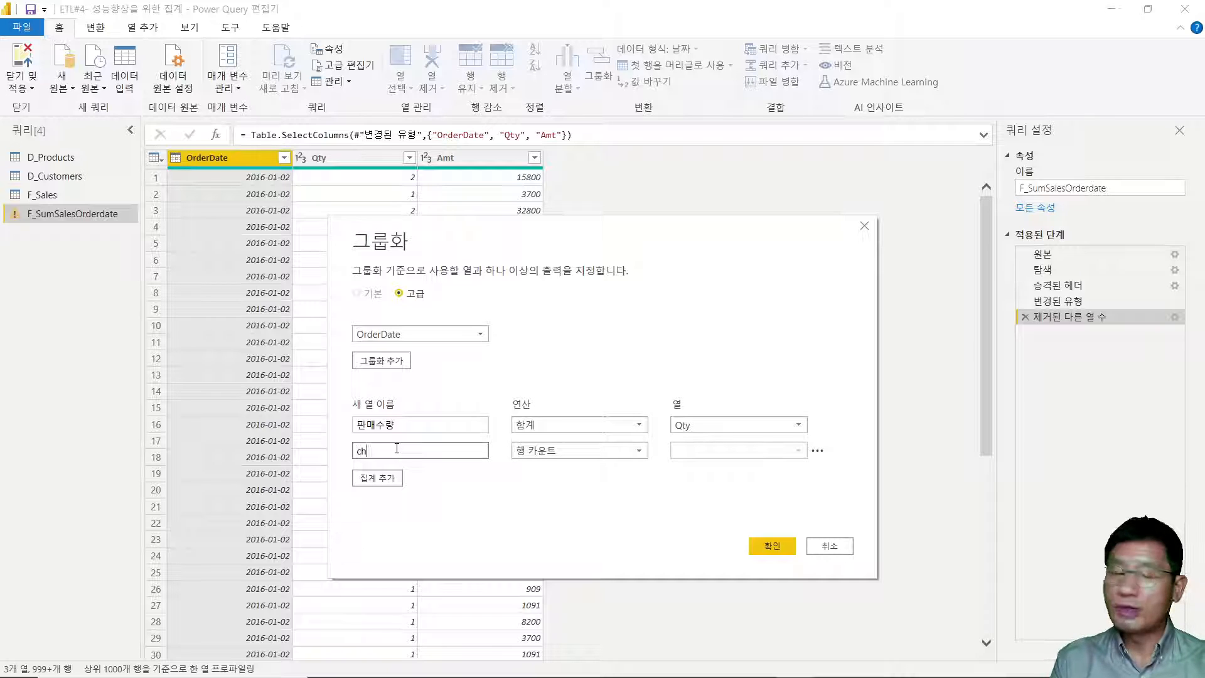
pyautogui.press('BackSpace')
pyautogui.press('BackSpace')
pyautogui.press('BackSpace')
pyautogui.write('총매출액')
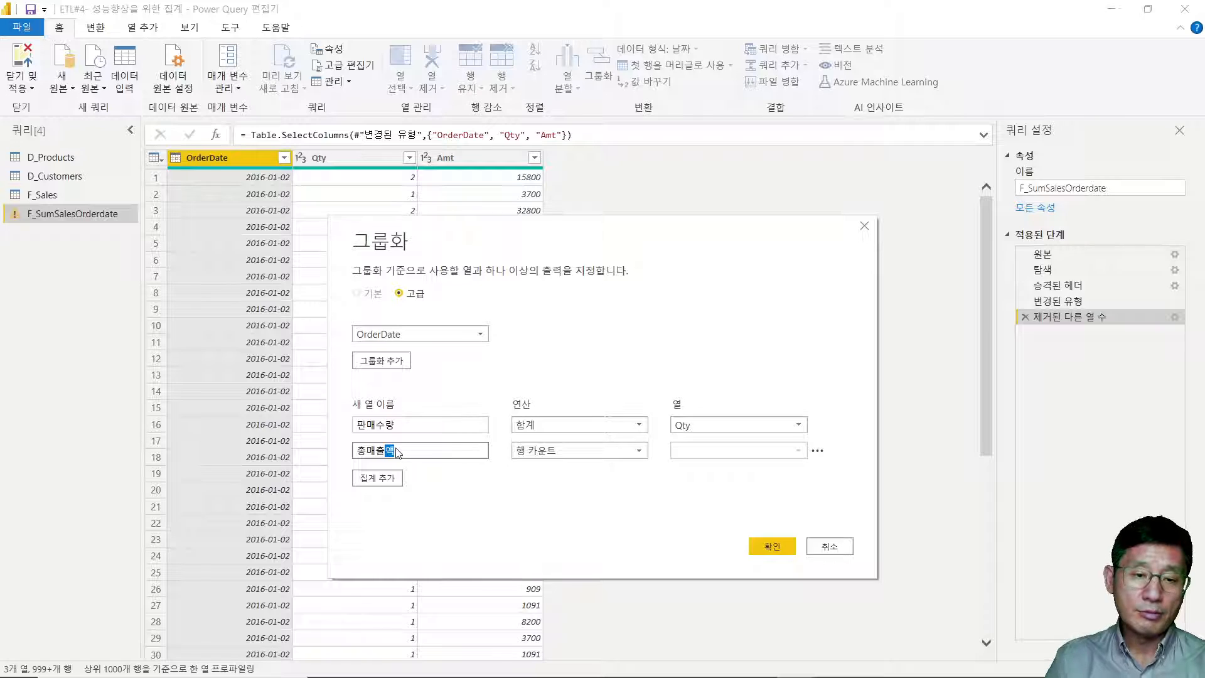
pyautogui.click(587, 451)
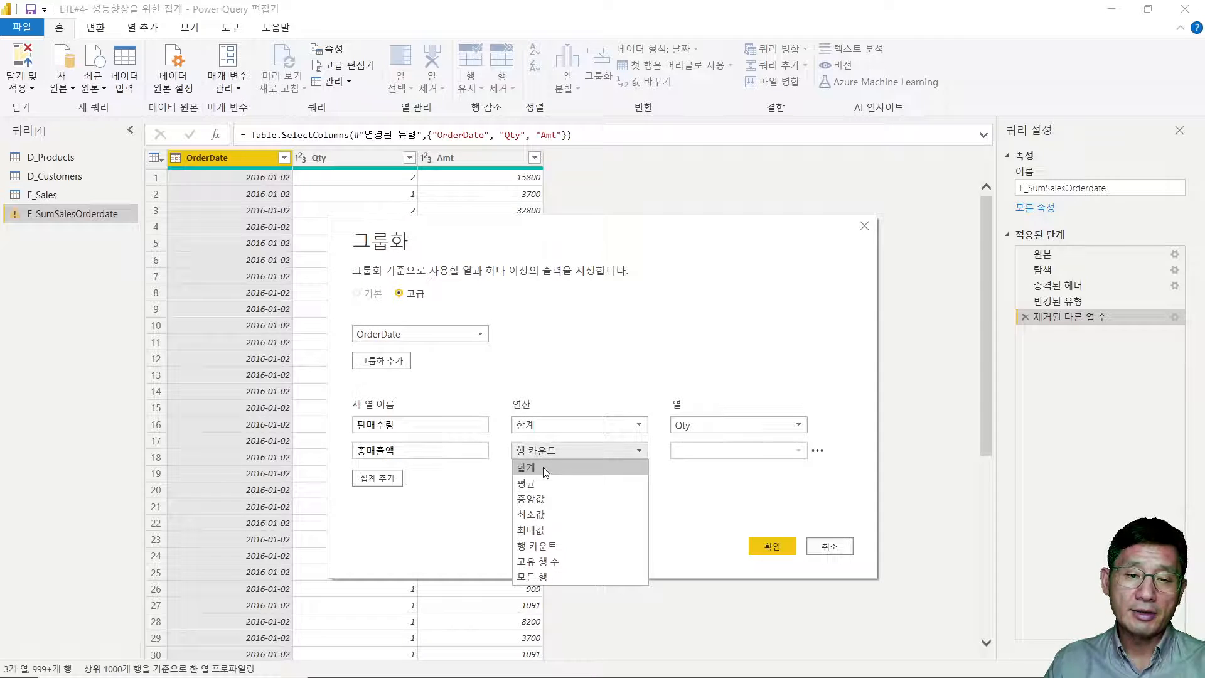
pyautogui.click(543, 467)
pyautogui.click(698, 450)
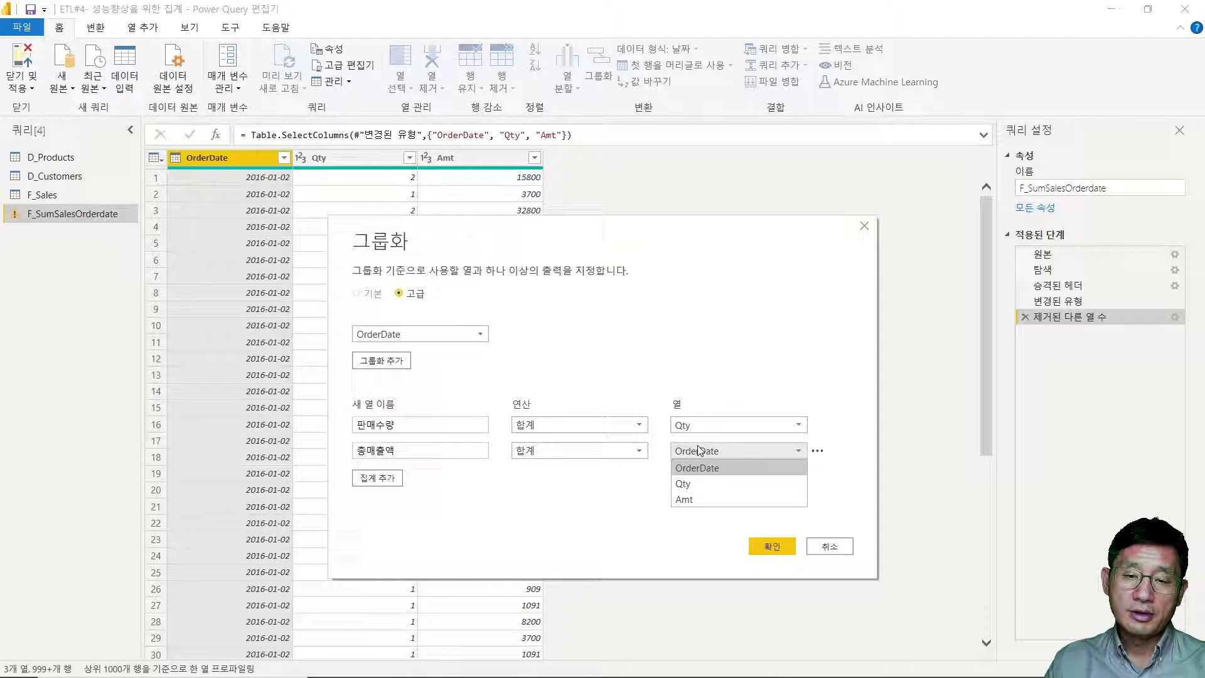
pyautogui.click(702, 502)
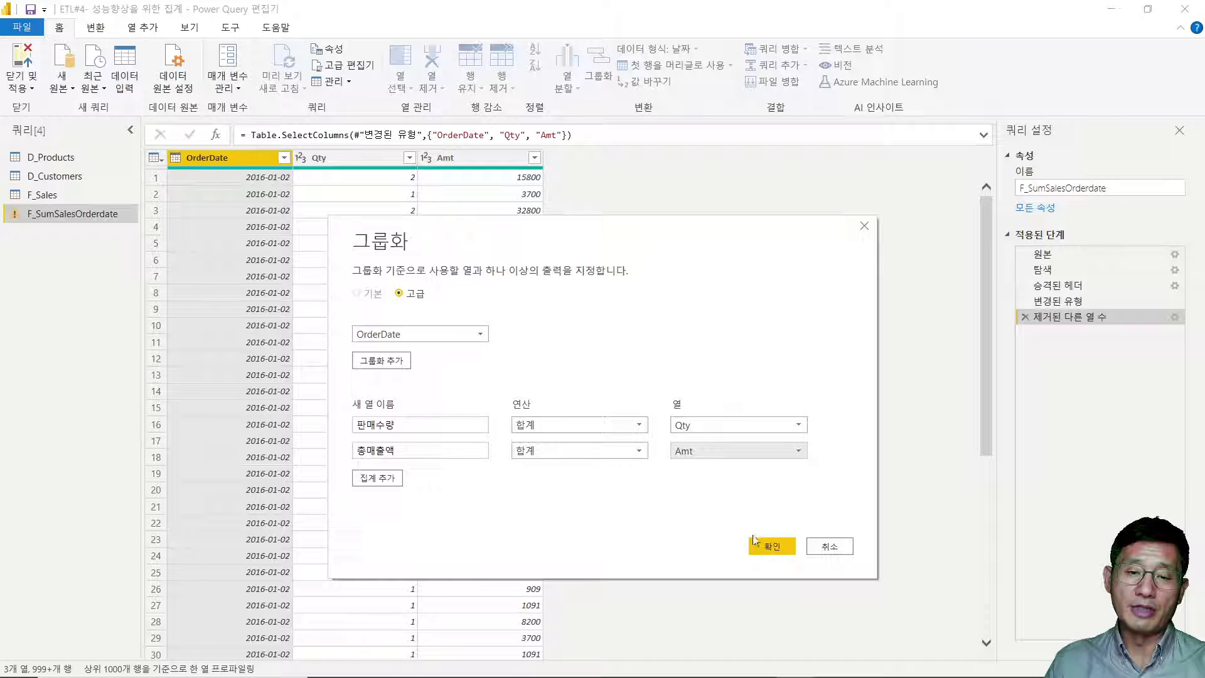
# Apply the OrderDate grouping with its two sum columns to the F_SumSalesOrderdate query
pyautogui.click(781, 550)
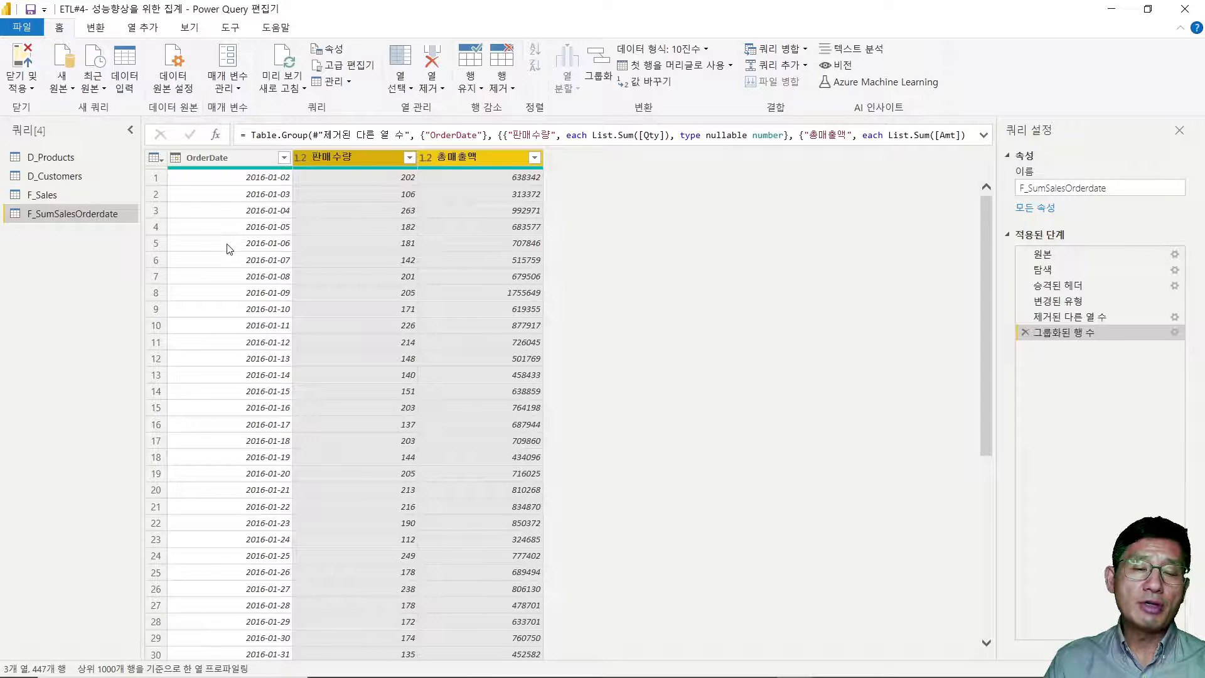
# Copy the F_Sales query and paste the copy into the query list
pyautogui.click(47, 199)
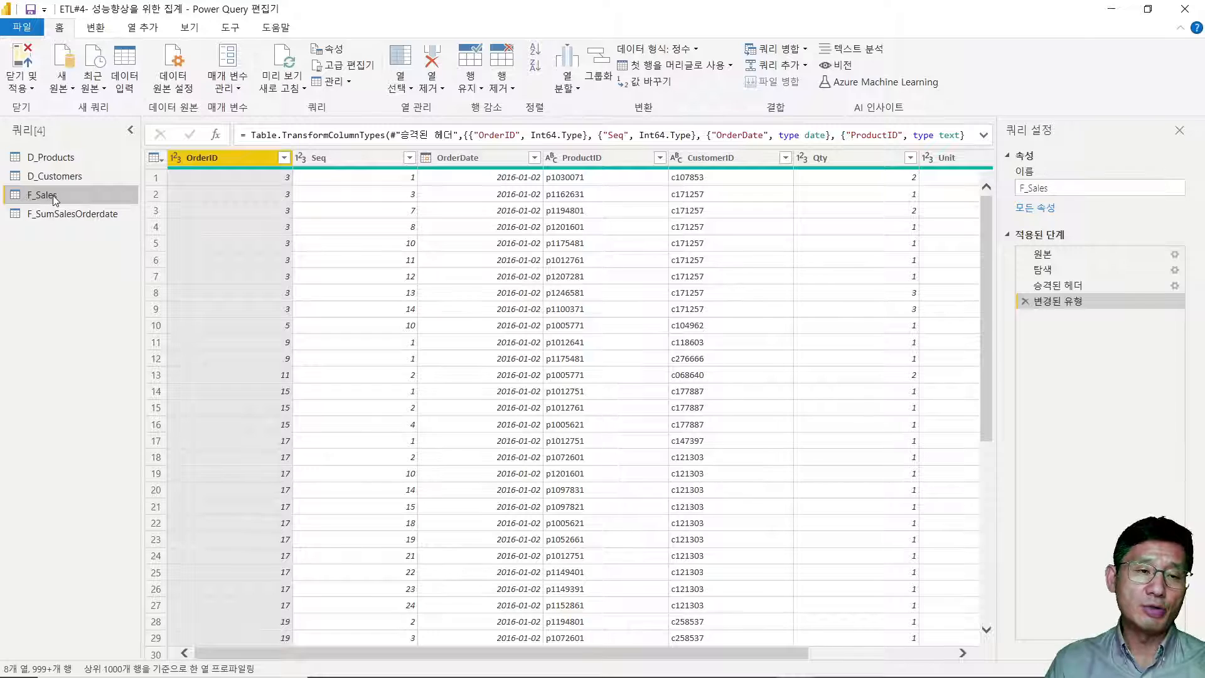
pyautogui.rightClick(54, 195)
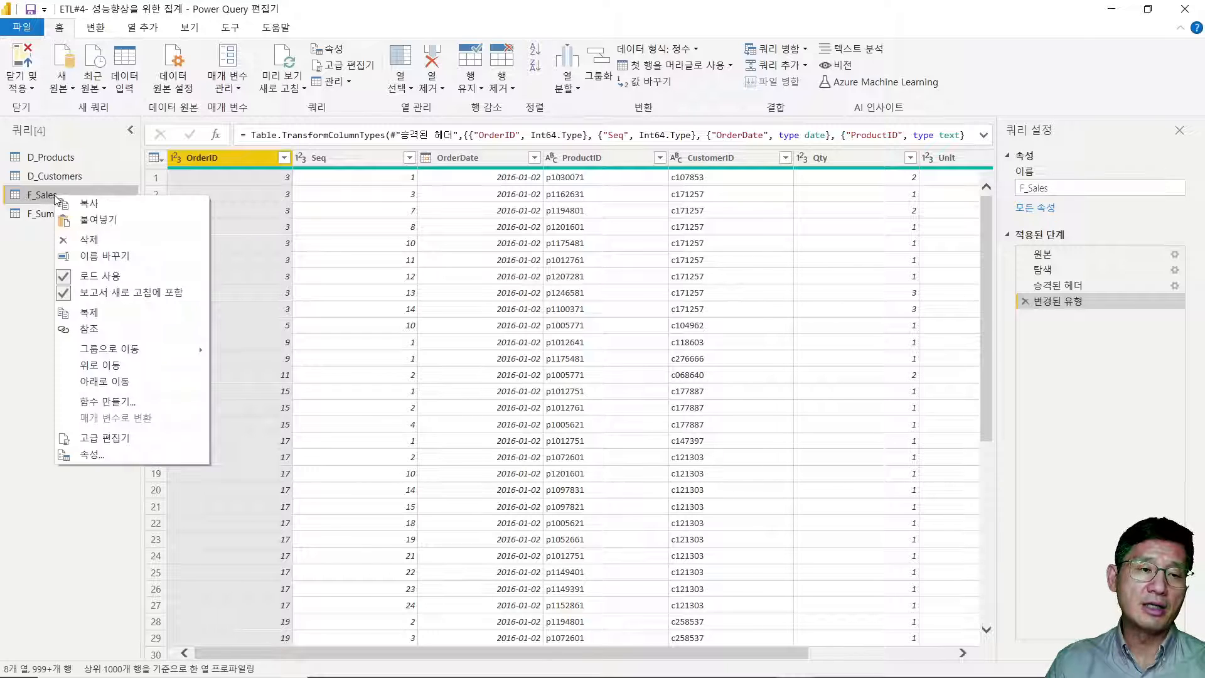
pyautogui.click(82, 198)
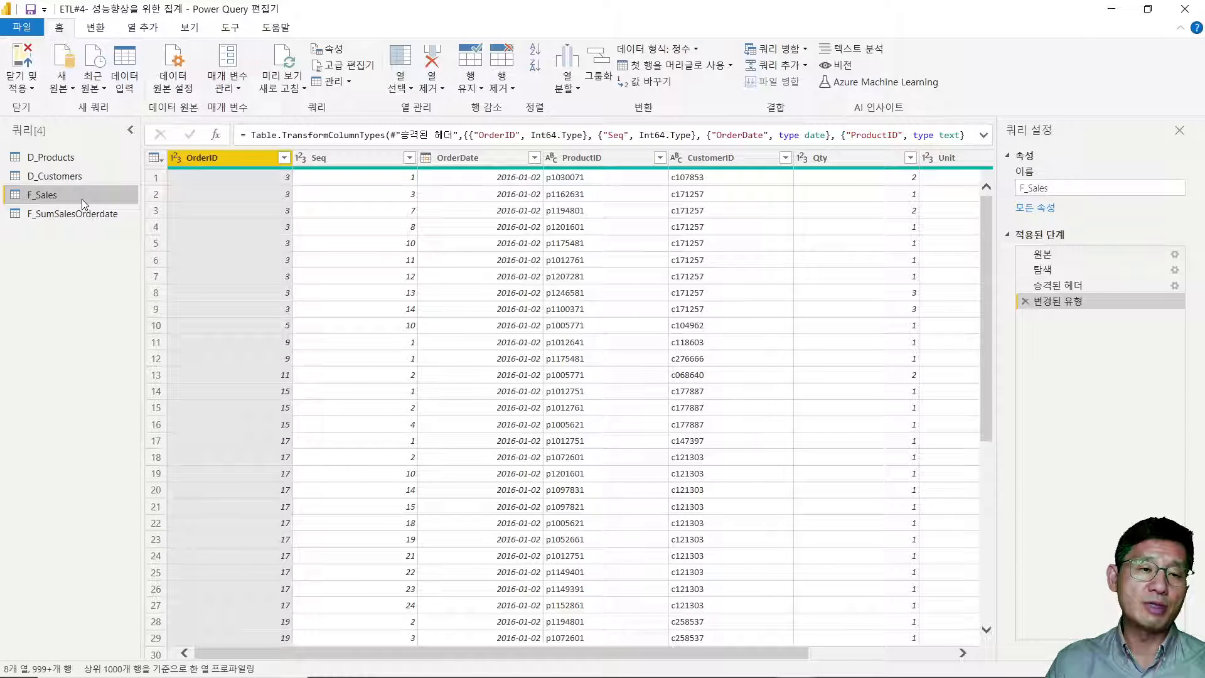
pyautogui.rightClick(81, 199)
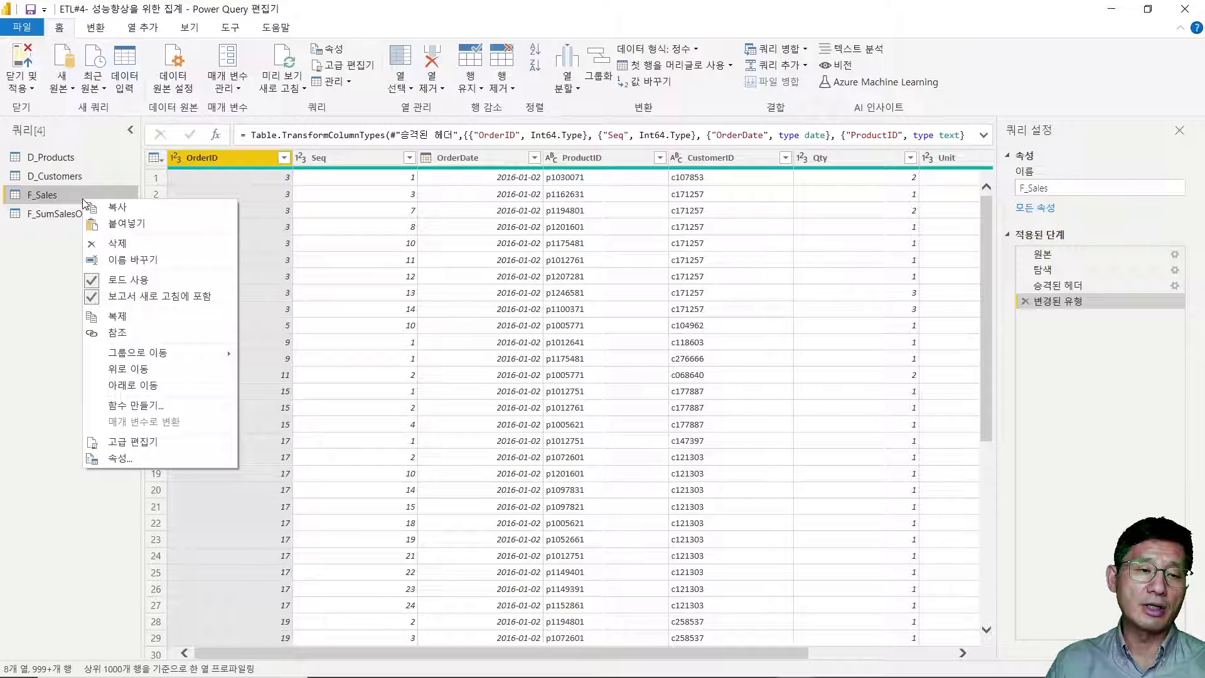
pyautogui.click(116, 223)
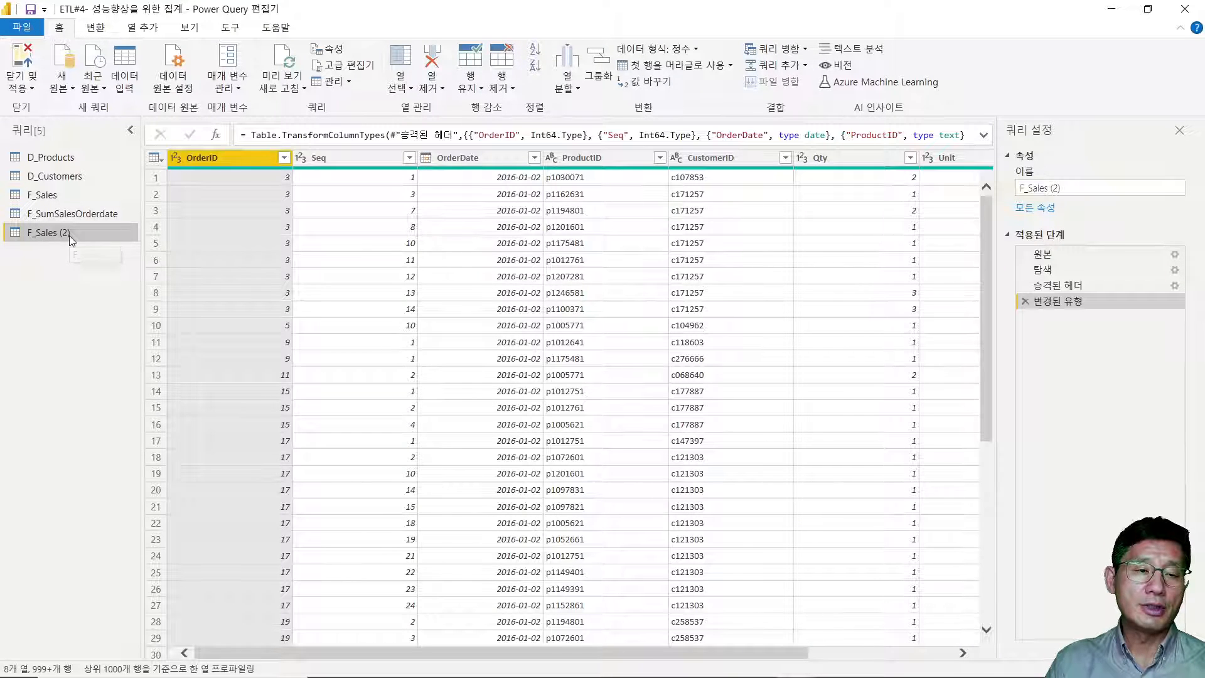
# Rename the pasted copy of the sales query as F_SumSalesPrdCust
pyautogui.doubleClick(69, 234)
pyautogui.moveTo(72, 232); pyautogui.dragTo(47, 233)
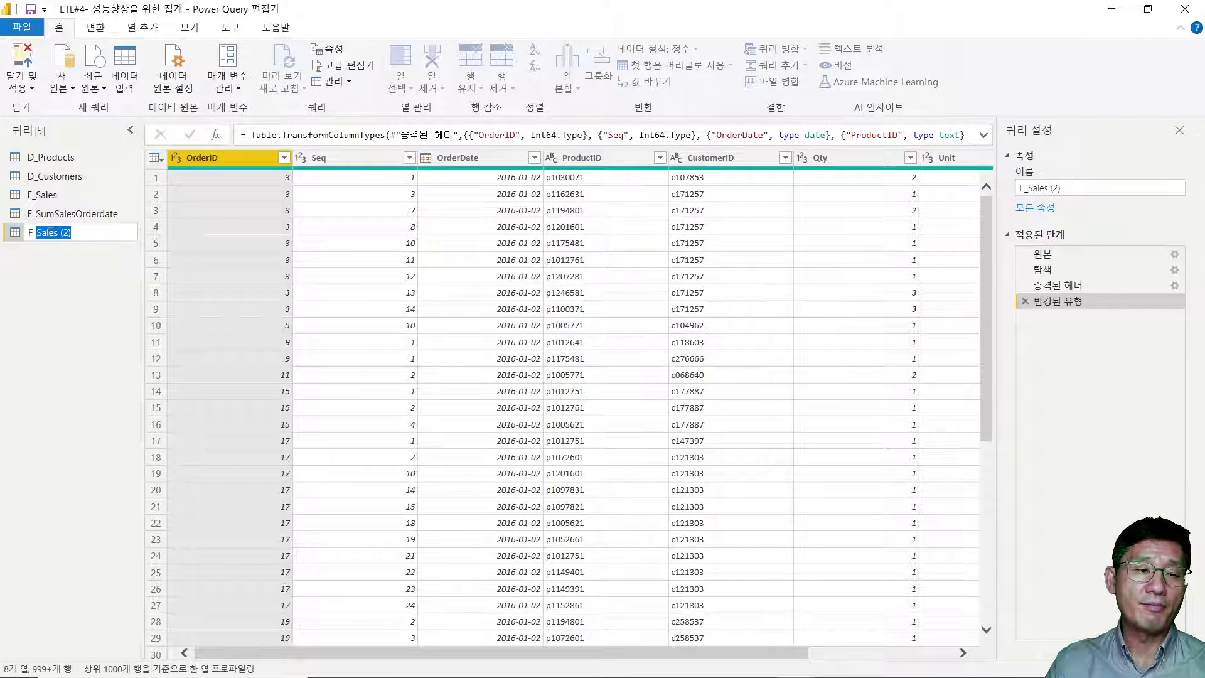
pyautogui.write('Sum')
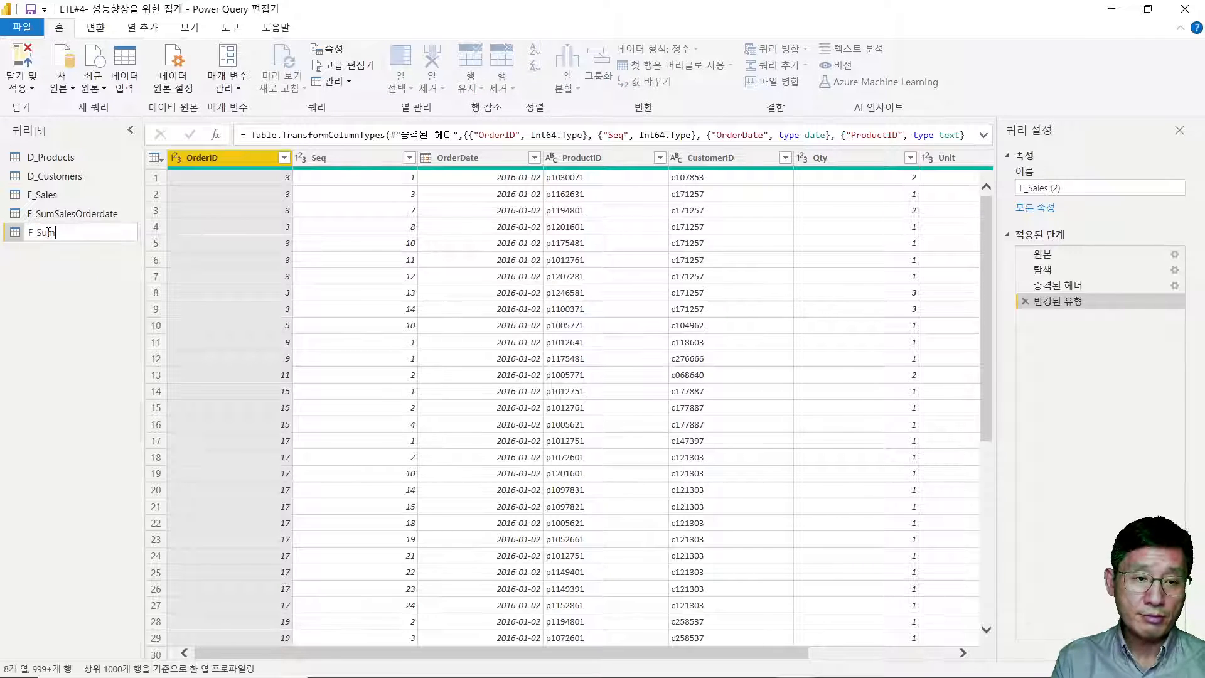
pyautogui.write('SakesOrd')
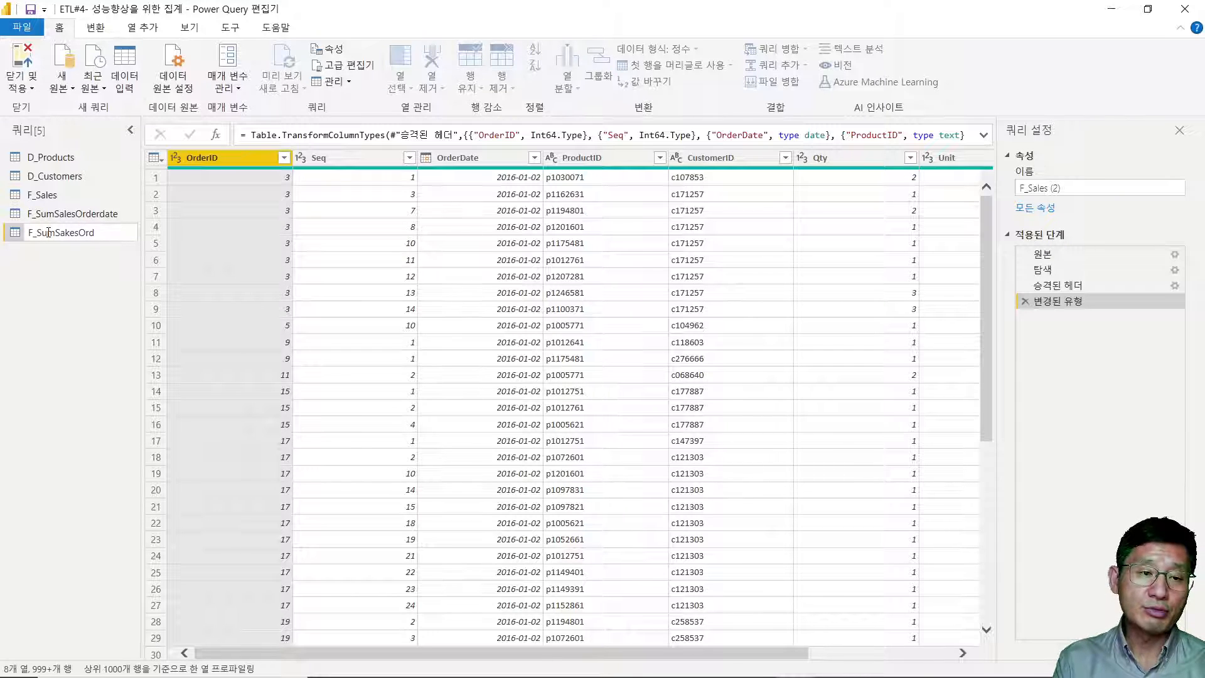
pyautogui.press('BackSpace')
pyautogui.press('BackSpace')
pyautogui.press('BackSpace')
pyautogui.press('BackSpace')
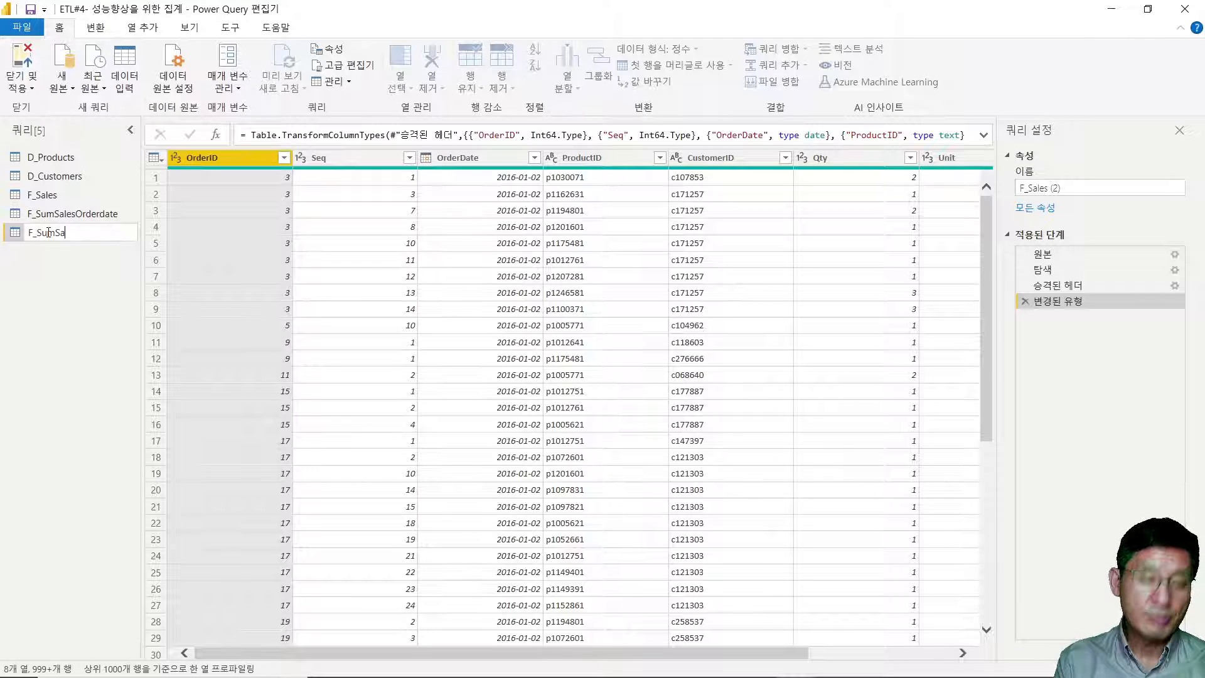
pyautogui.write('les')
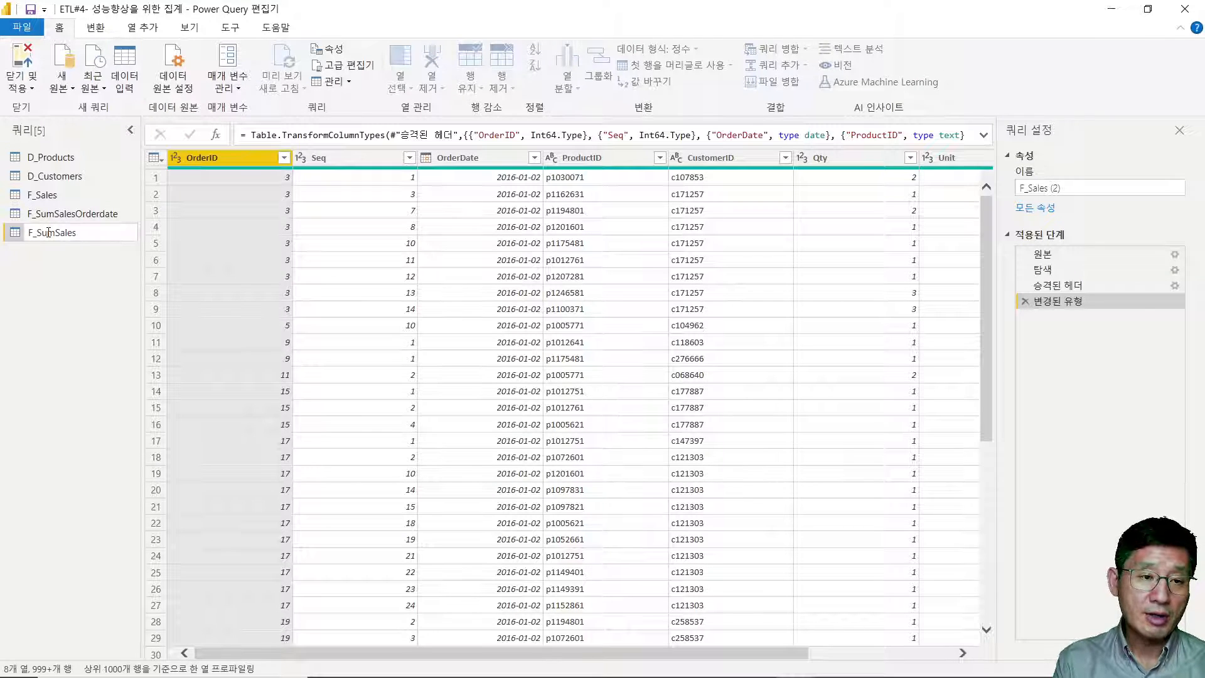
pyautogui.write('Prd')
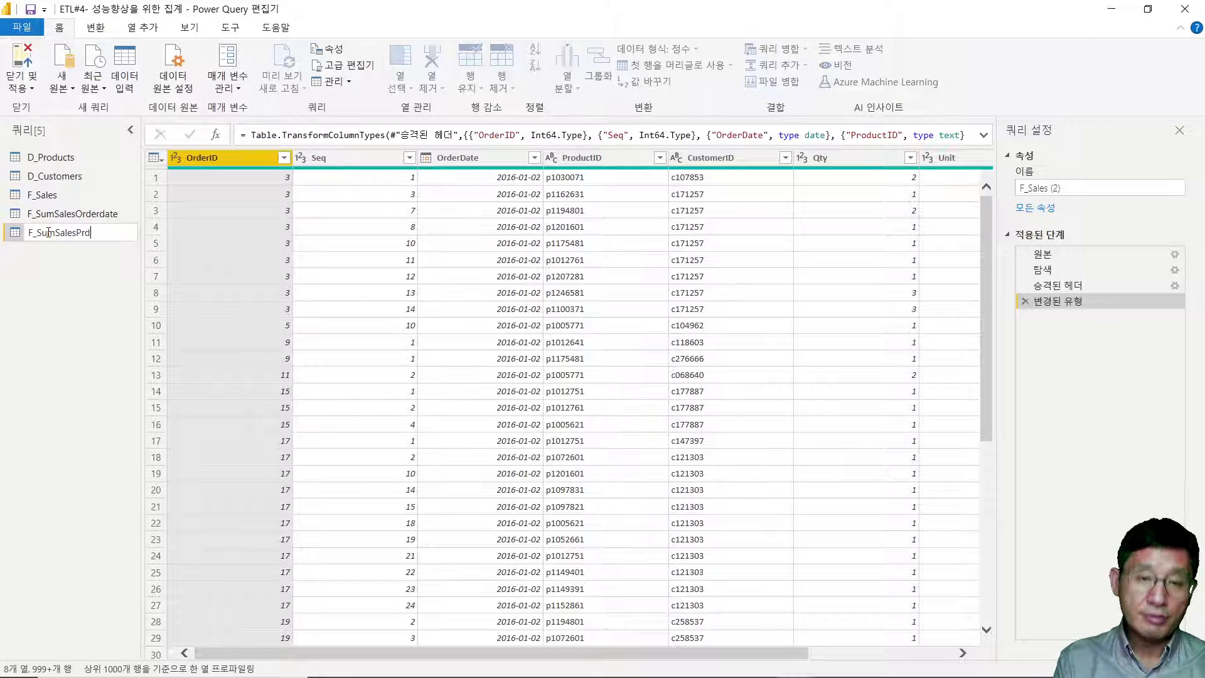
pyautogui.write('Cust')
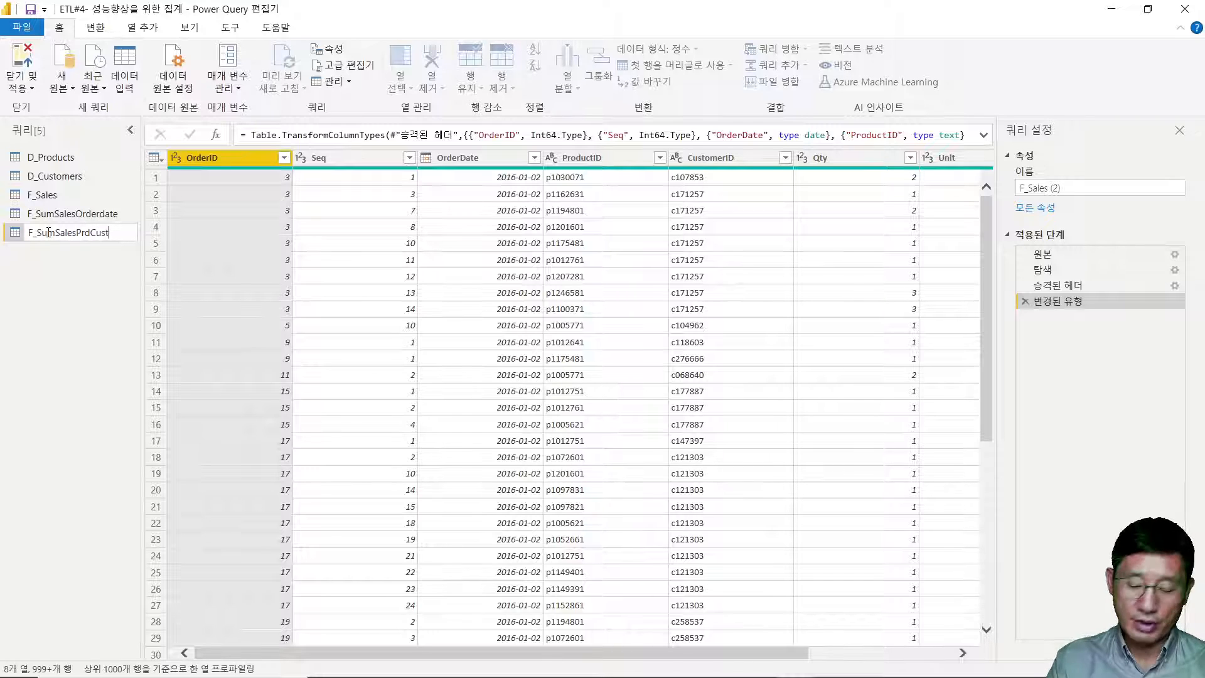
pyautogui.press('Return')
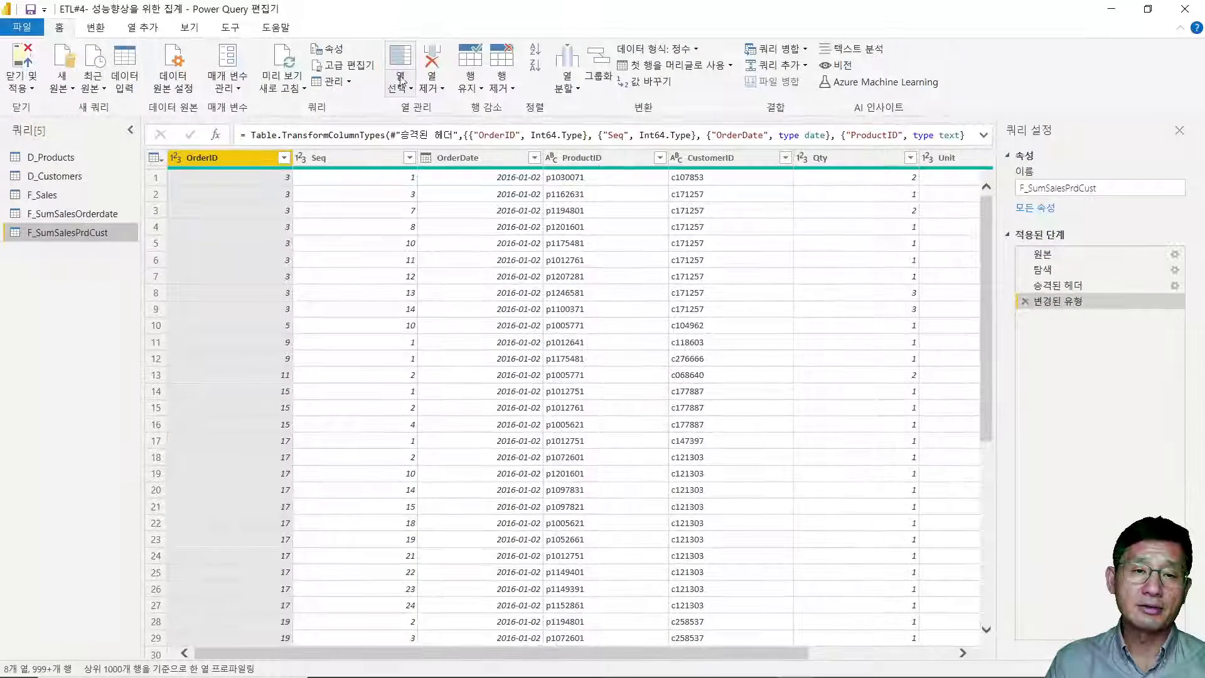
# Keep only the ProductID, CustomerID, Qty and Amt columns in the F_SumSalesPrdCust query
pyautogui.click(401, 69)
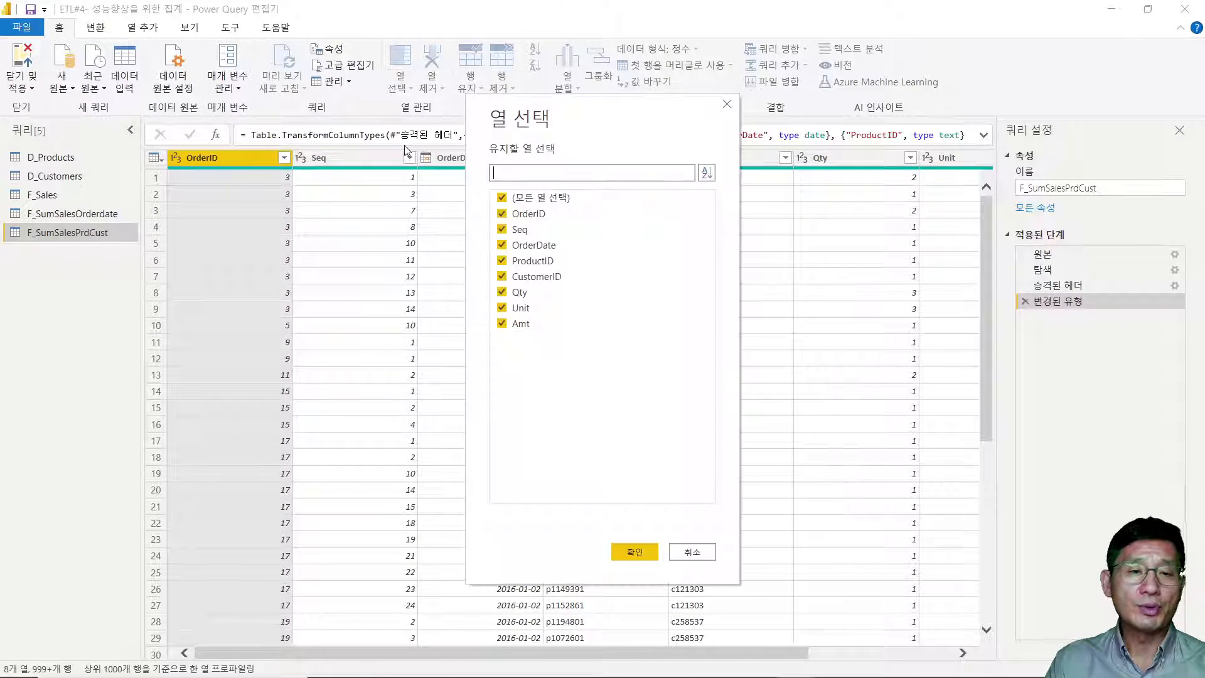
pyautogui.click(502, 200)
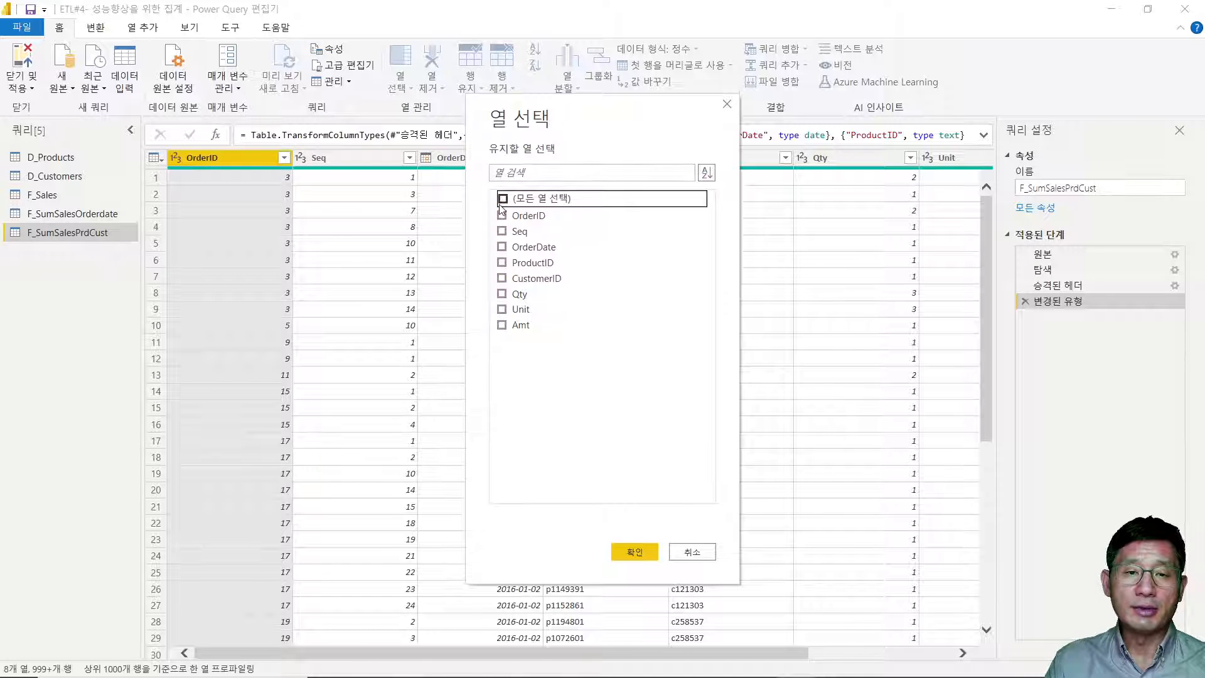
pyautogui.click(502, 261)
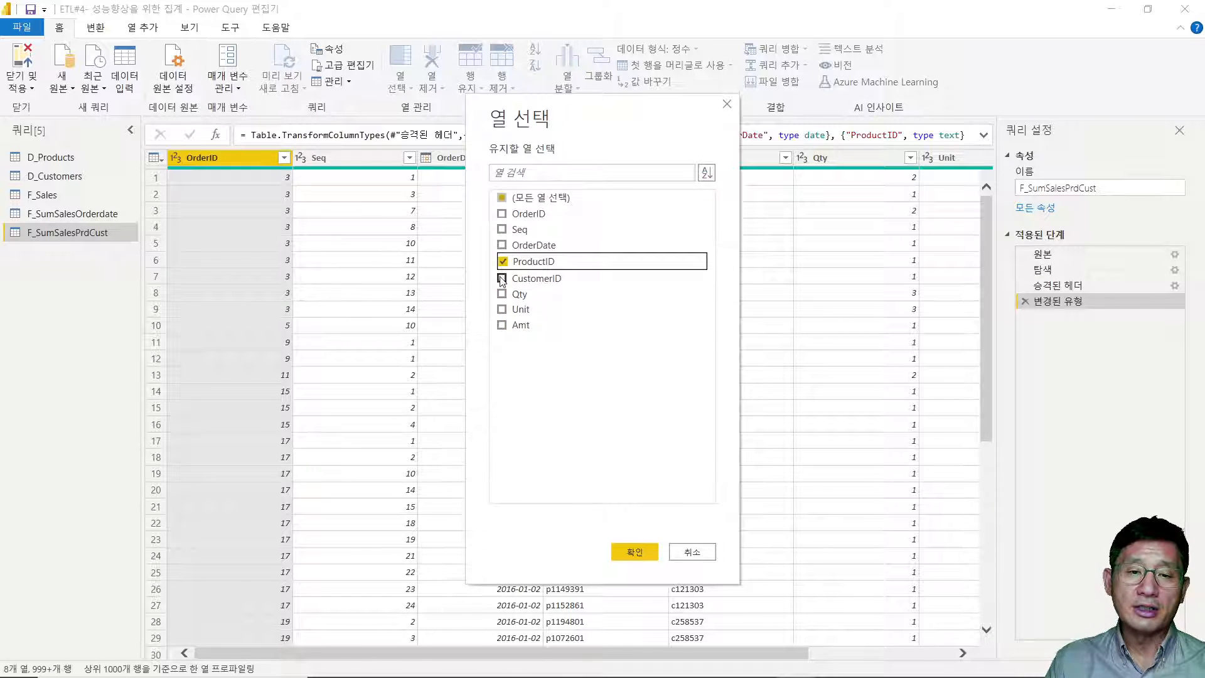
pyautogui.click(502, 278)
pyautogui.click(502, 294)
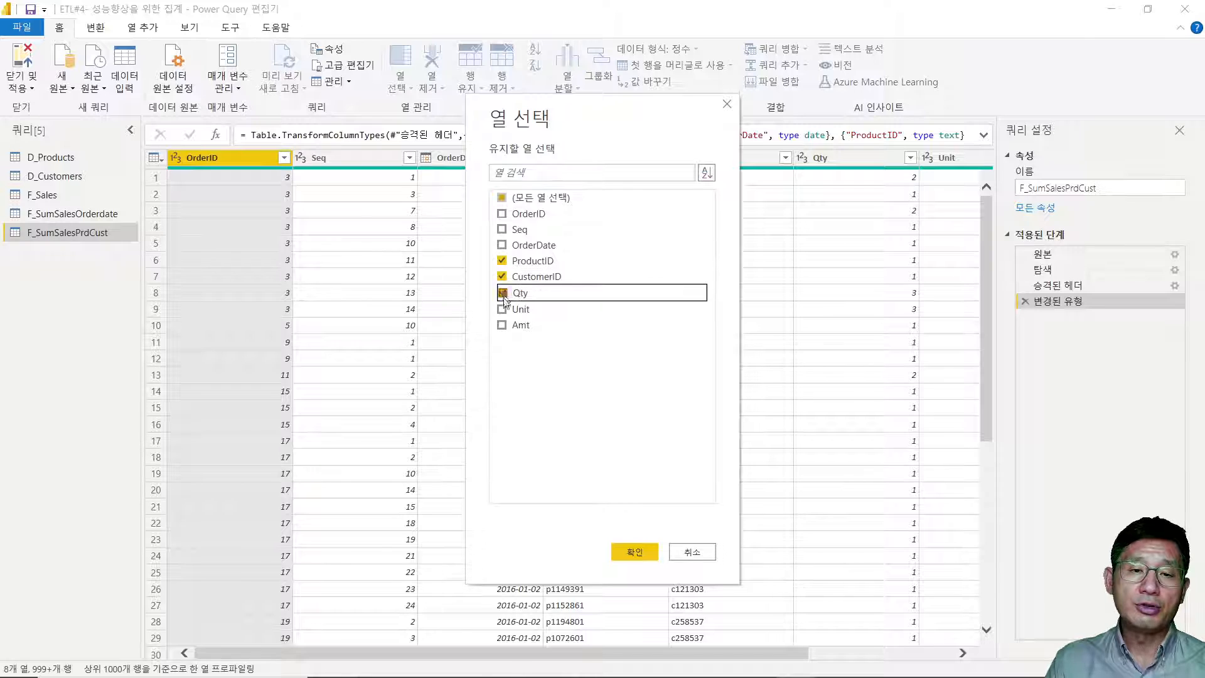
pyautogui.click(502, 324)
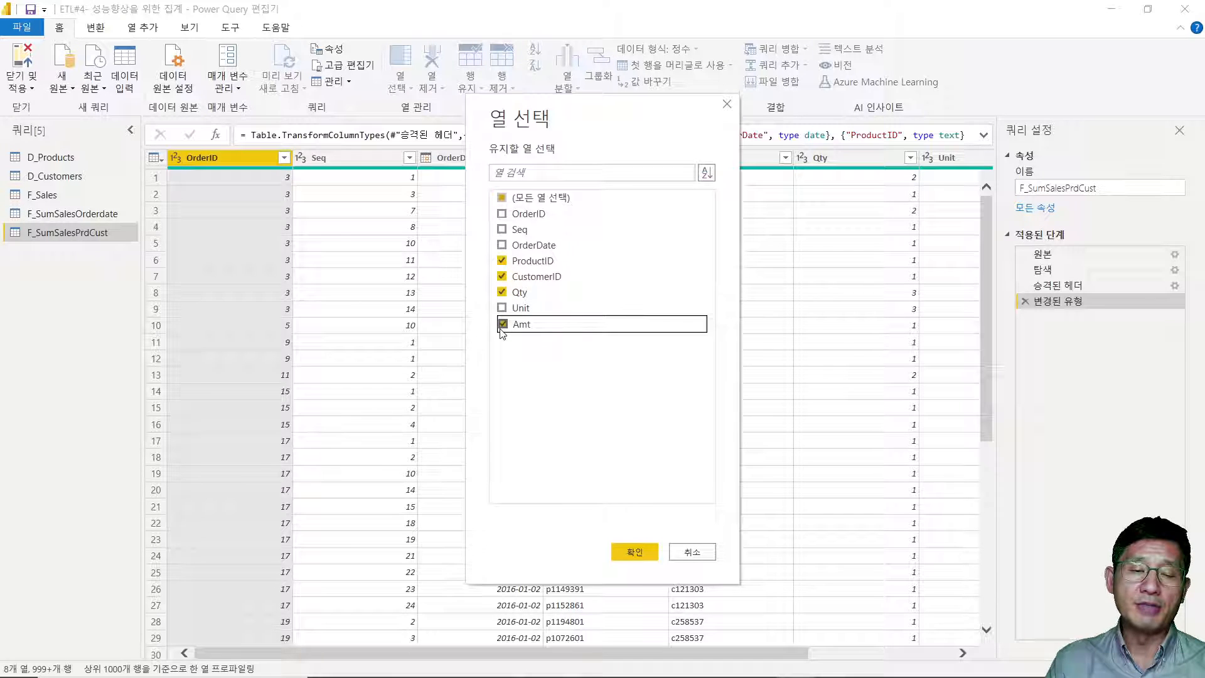
pyautogui.click(634, 552)
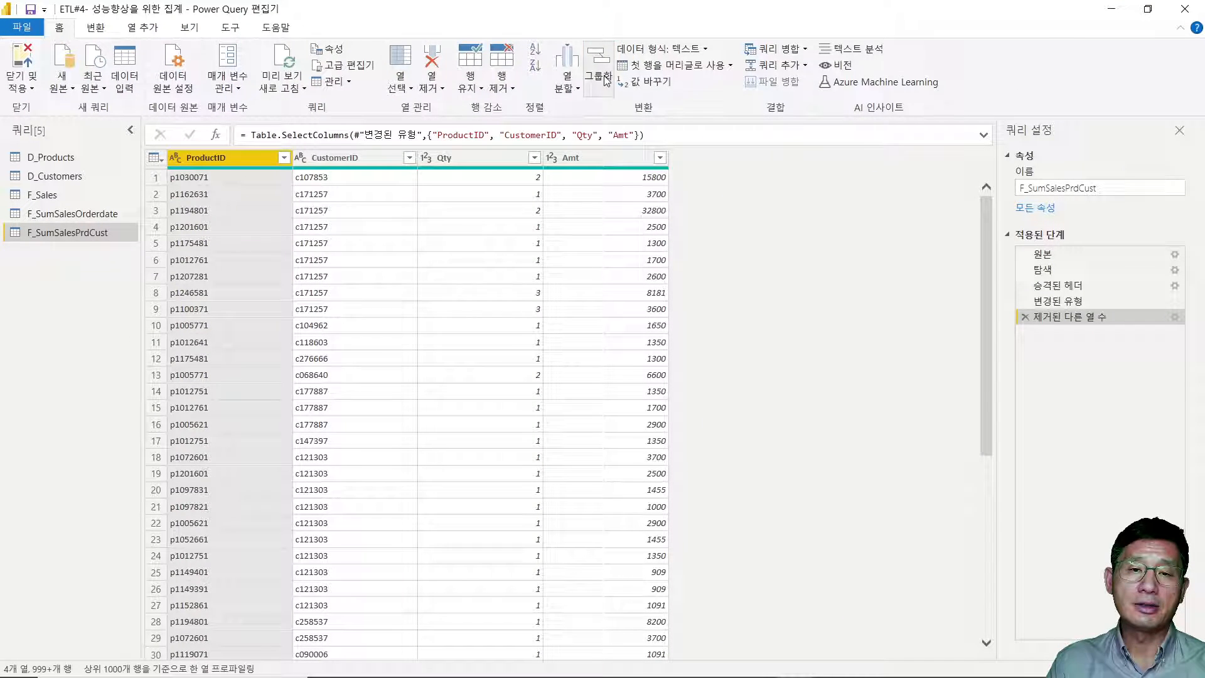
# Set up an advanced Group By (고급) on ProductID and CustomerID for the F_SumSalesPrdCust query
pyautogui.click(607, 80)
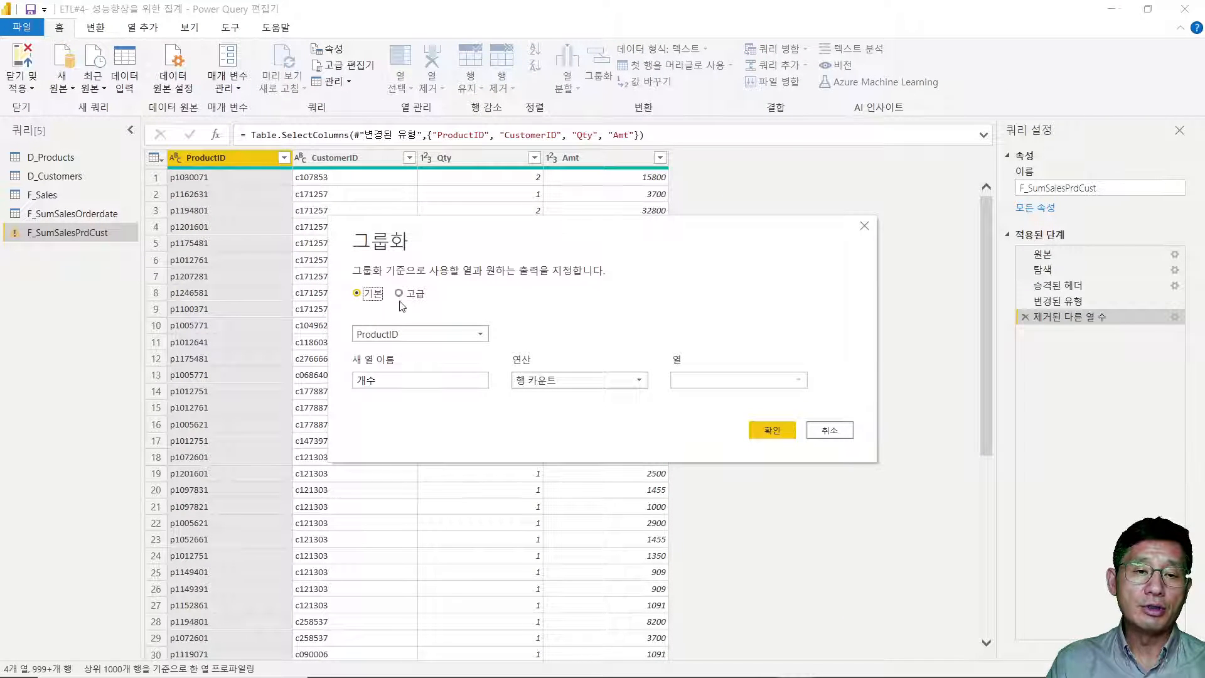
pyautogui.click(400, 293)
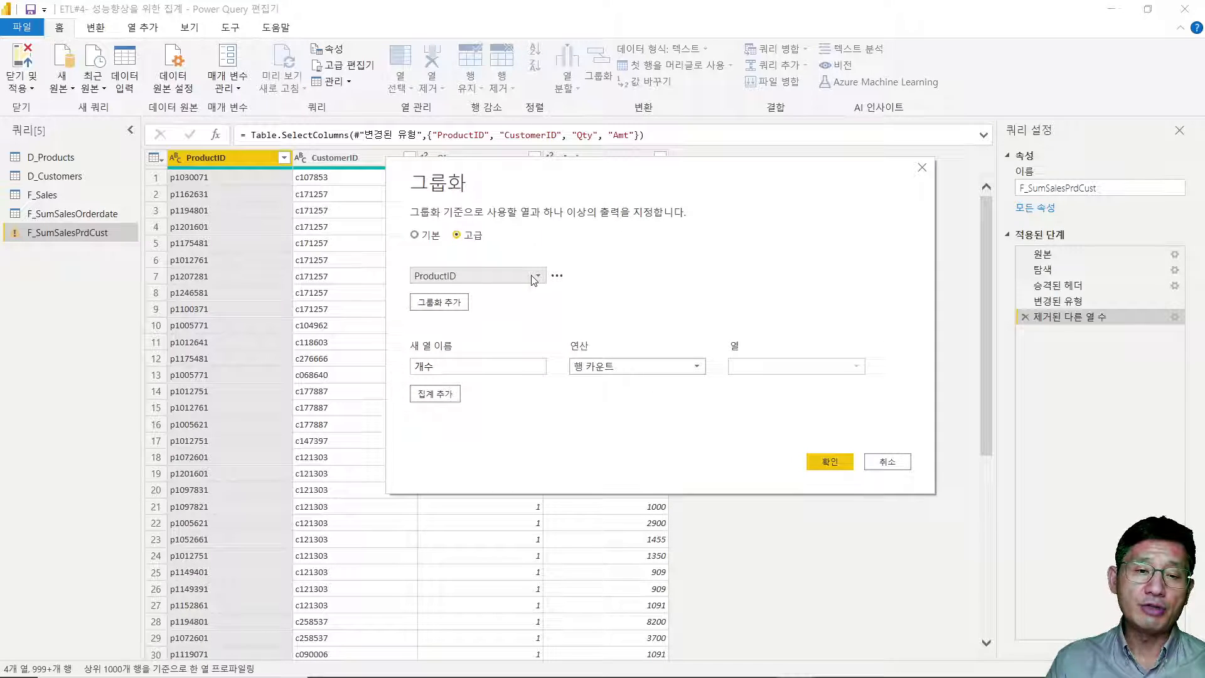
pyautogui.click(450, 303)
pyautogui.click(450, 304)
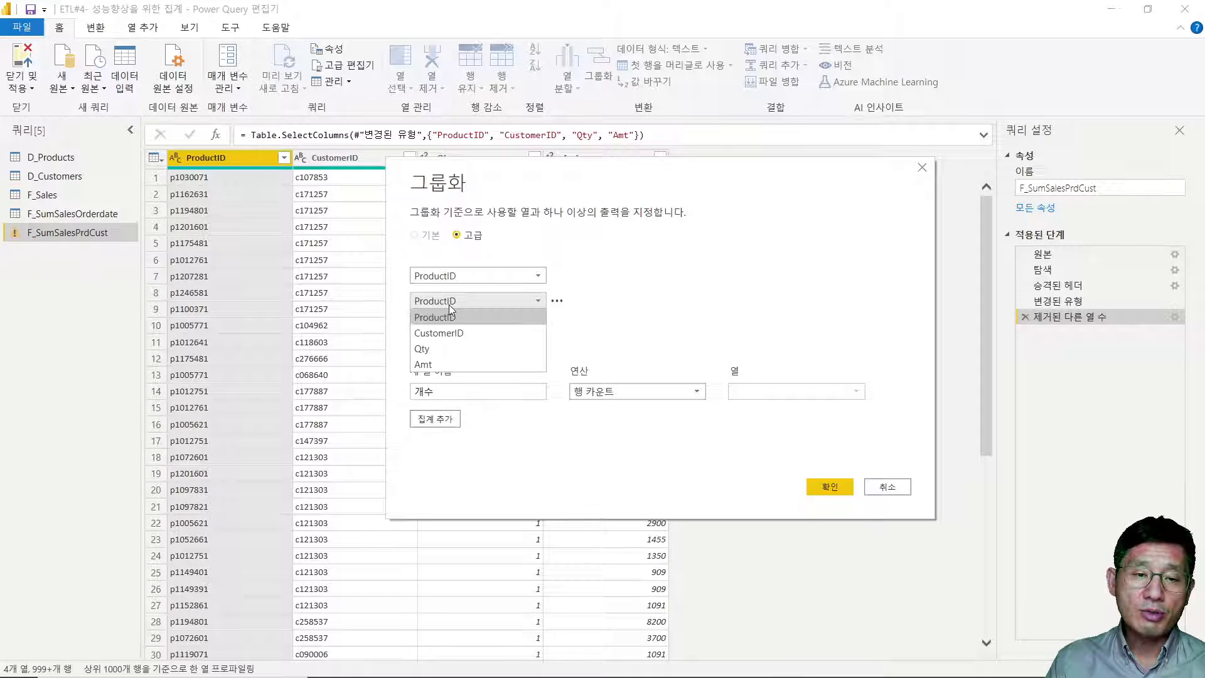
pyautogui.click(458, 339)
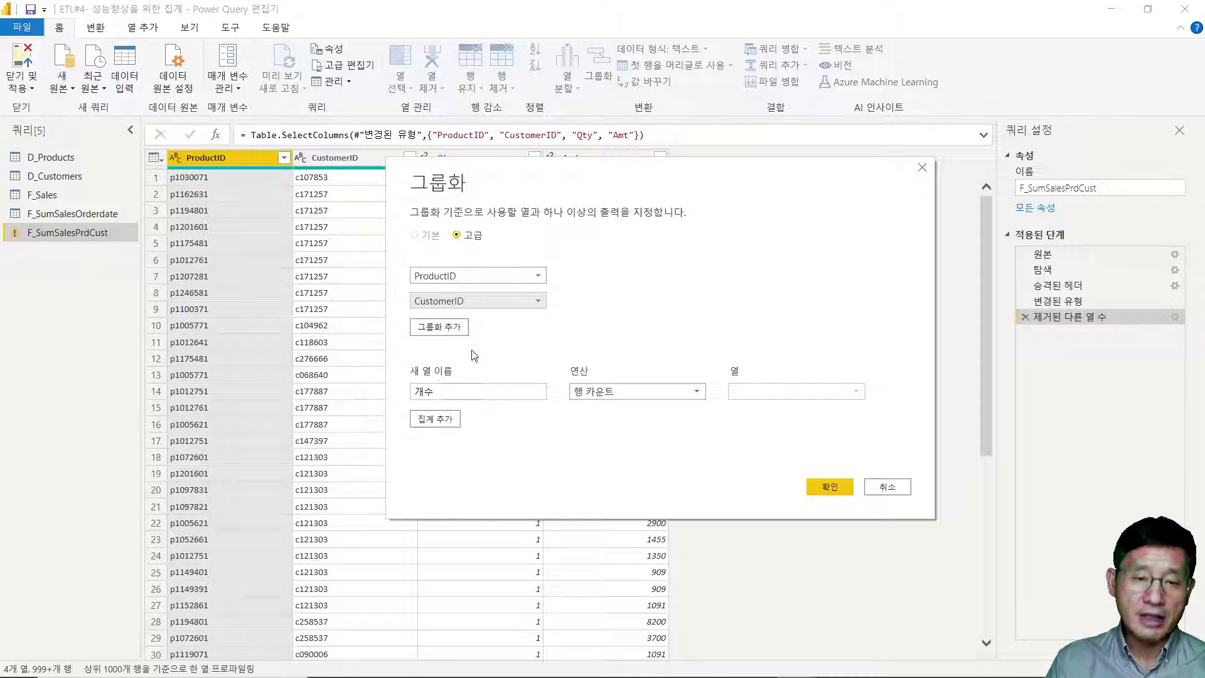
# Define the grouping's first aggregation as a new column 판매수량 that sums (합계) Qty
pyautogui.click(474, 397)
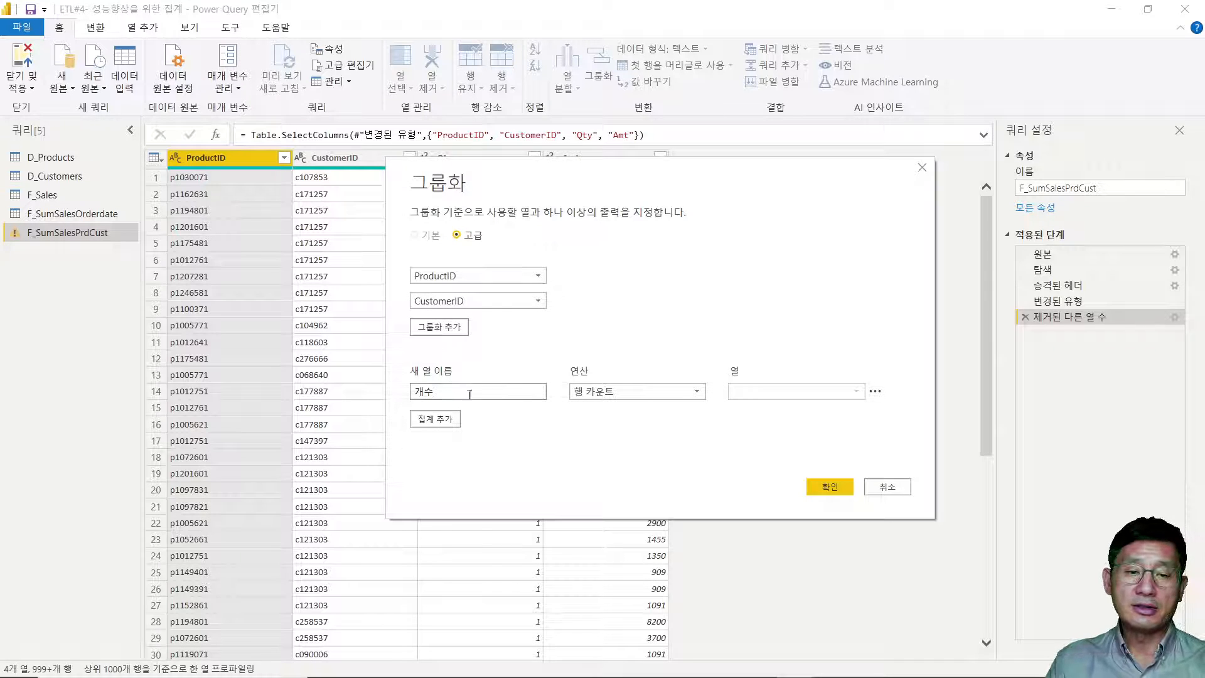
pyautogui.doubleClick(470, 395)
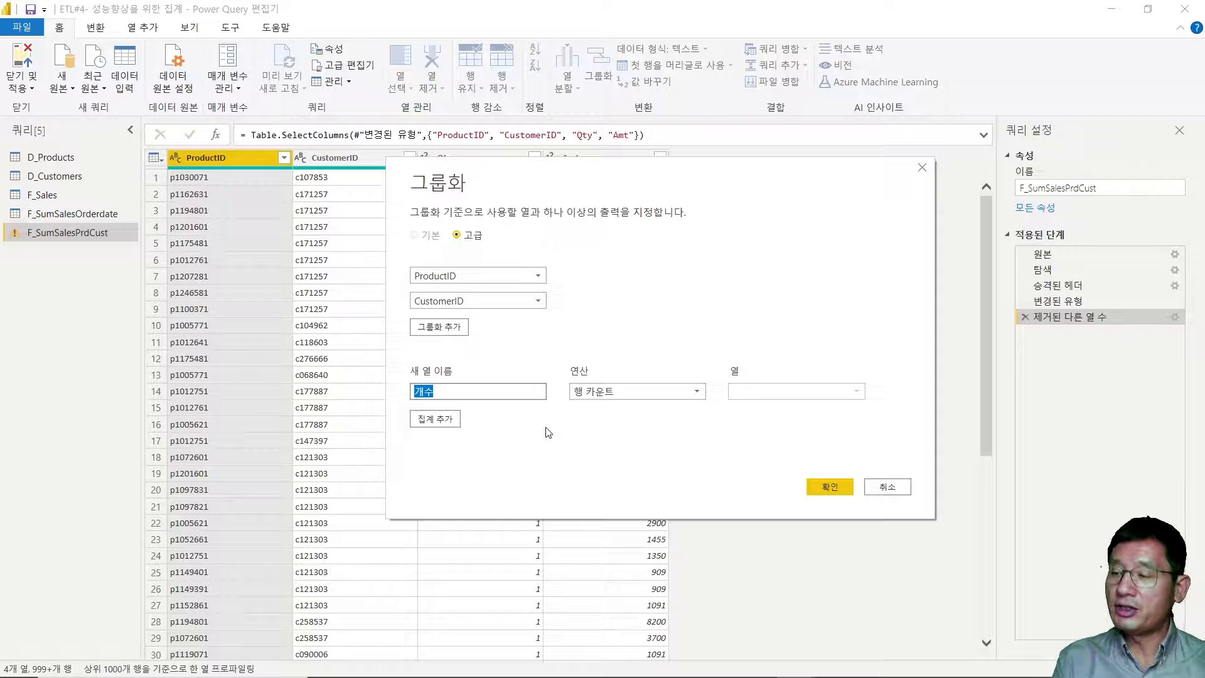
pyautogui.write('v')
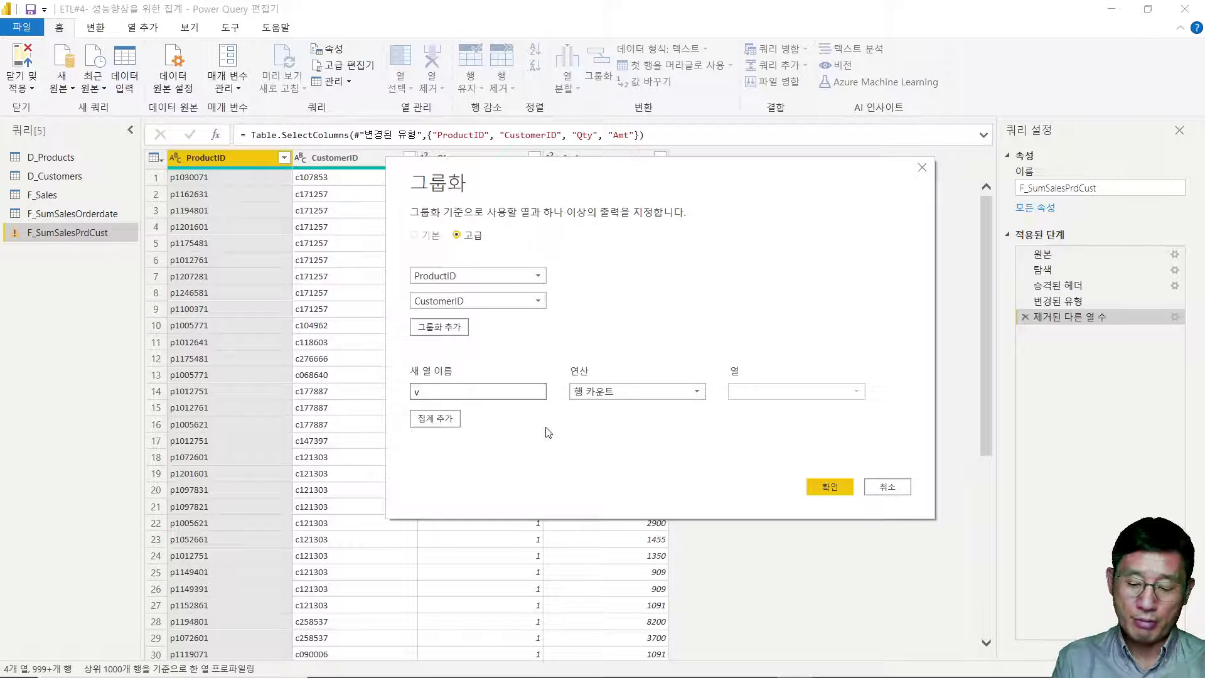
pyautogui.write('판매수량')
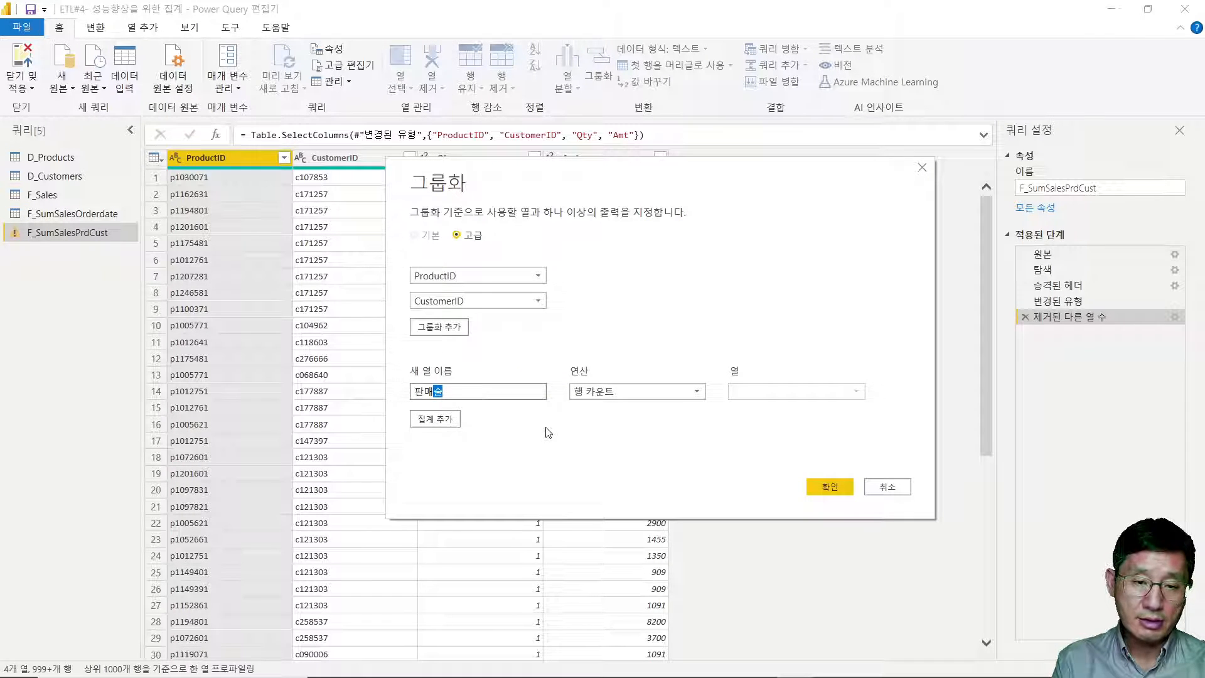
pyautogui.click(641, 395)
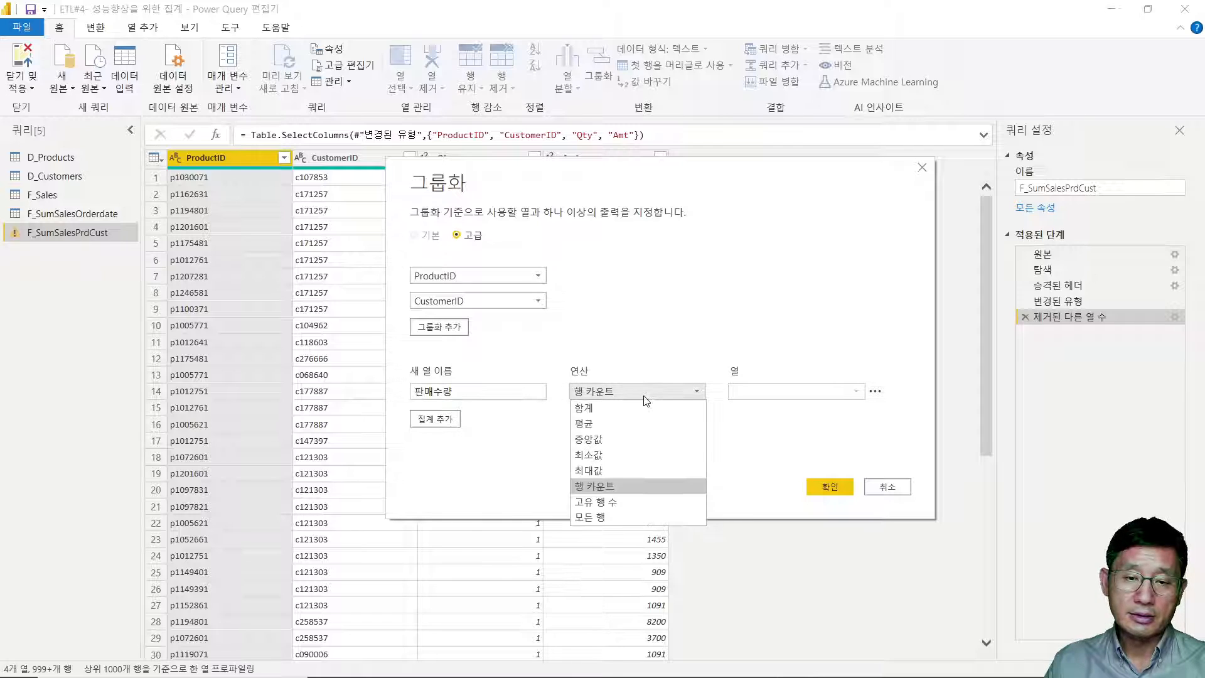
pyautogui.click(627, 408)
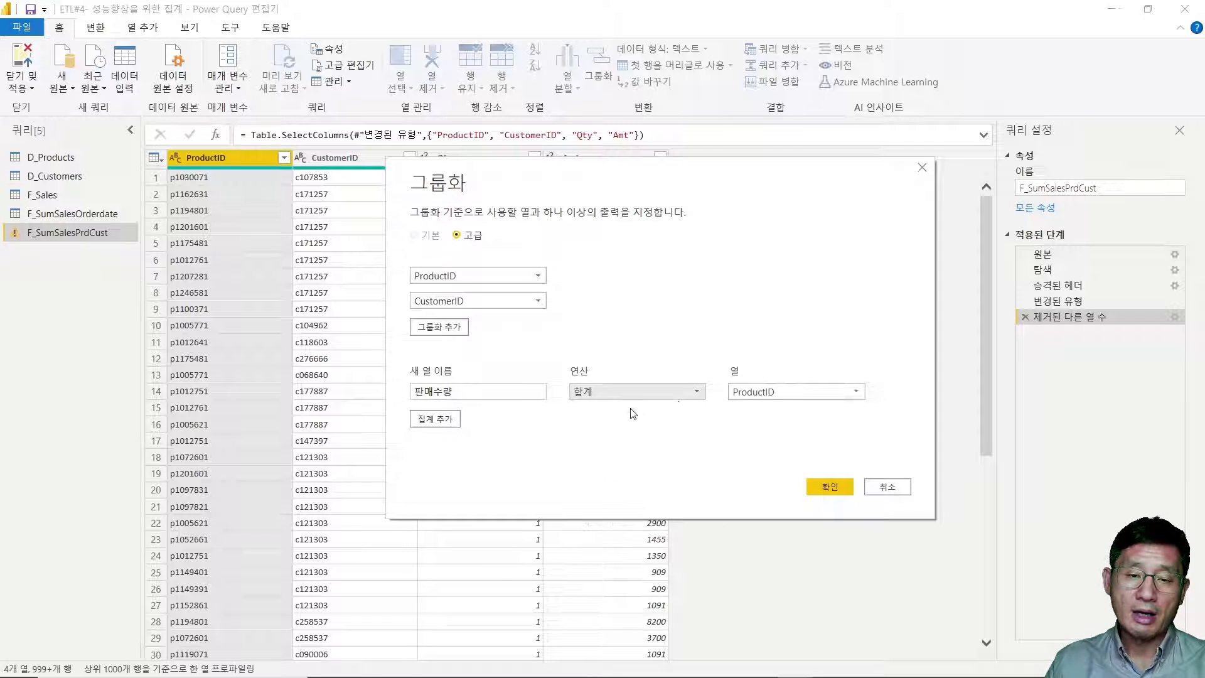
pyautogui.click(757, 397)
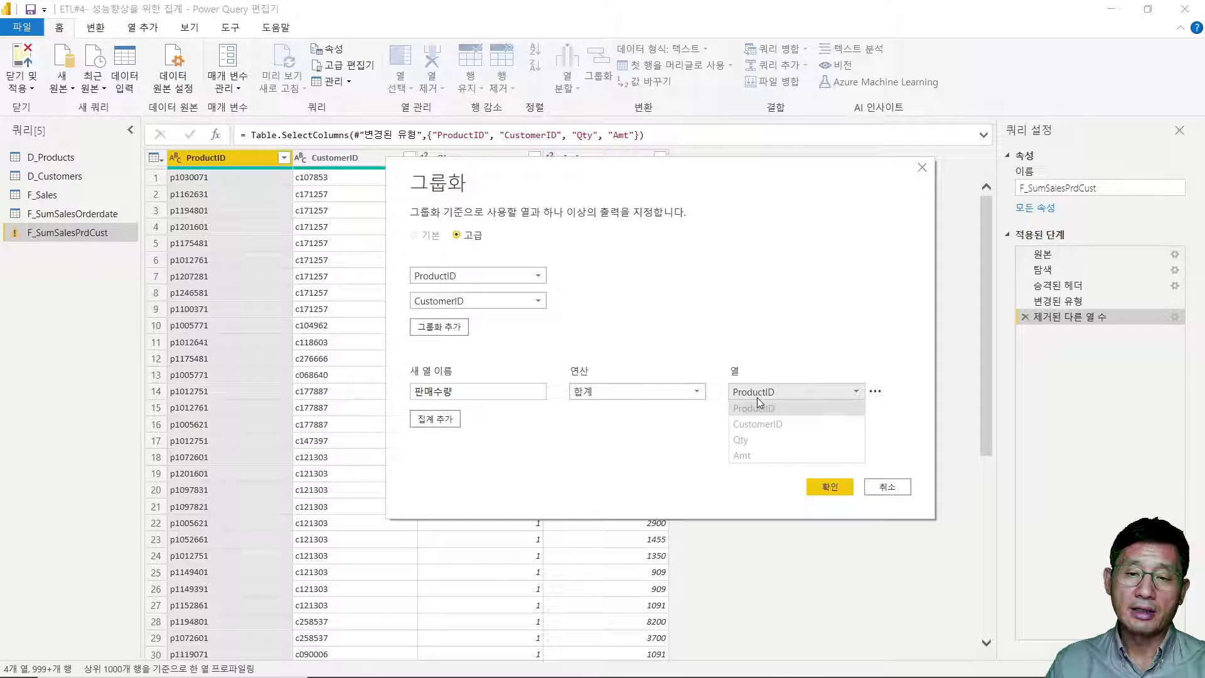
pyautogui.click(748, 441)
# Add a second aggregation to the grouping and name its new column 총매출액
pyautogui.click(425, 425)
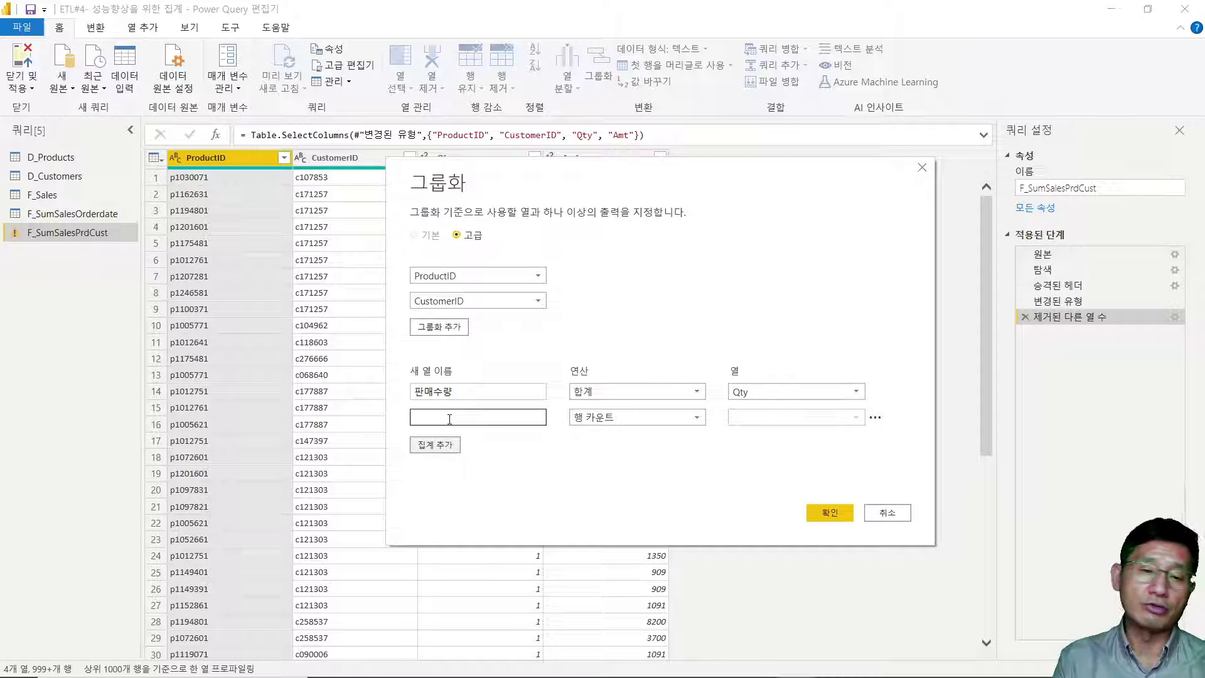
pyautogui.click(453, 417)
pyautogui.write('chda')
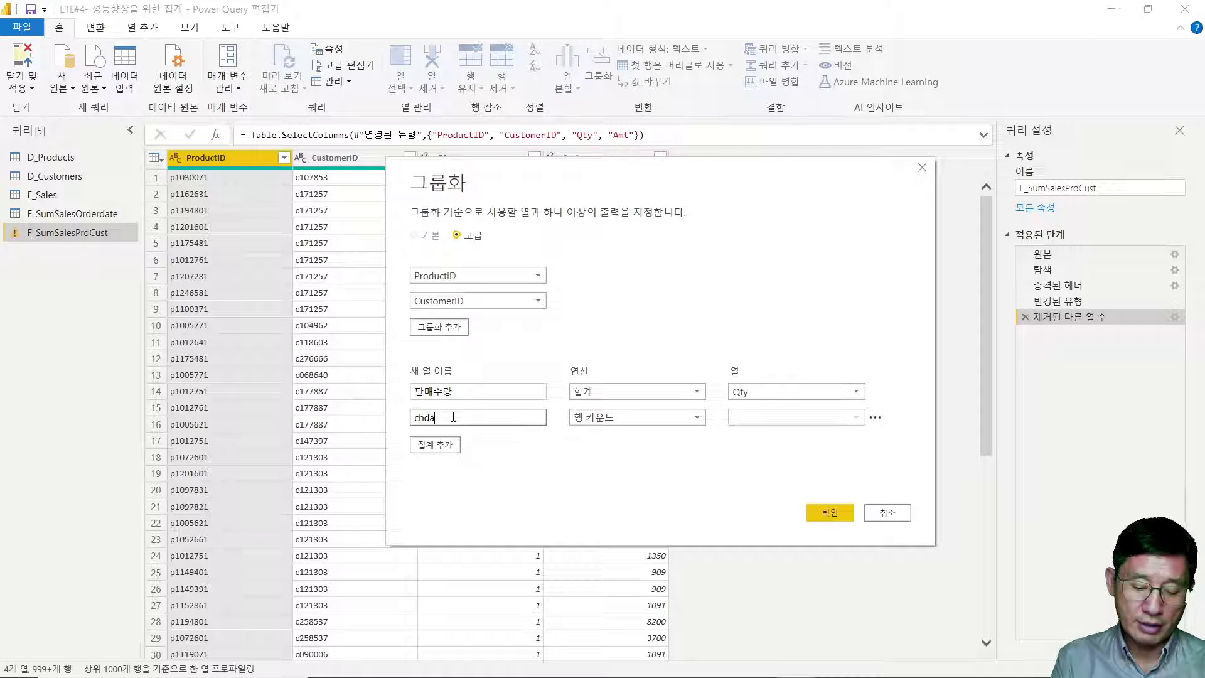
pyautogui.write('ocnf')
pyautogui.press('BackSpace')
pyautogui.press('BackSpace')
pyautogui.press('BackSpace')
pyautogui.press('BackSpace')
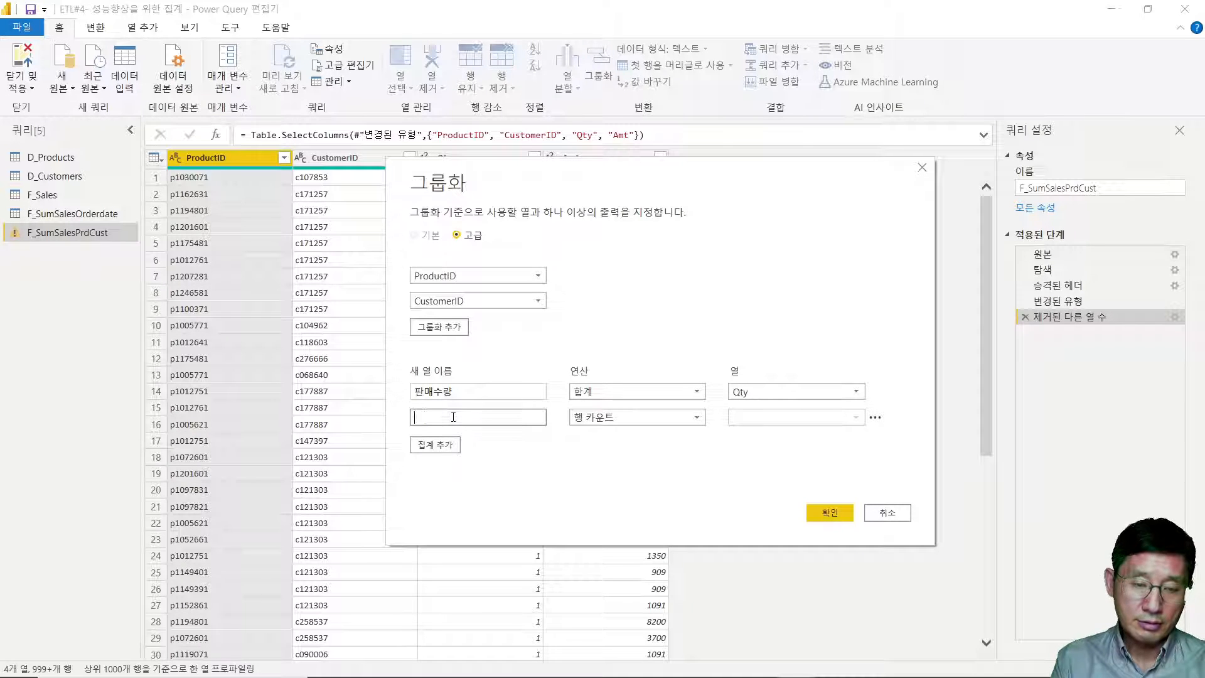
pyautogui.write('chdaocnf')
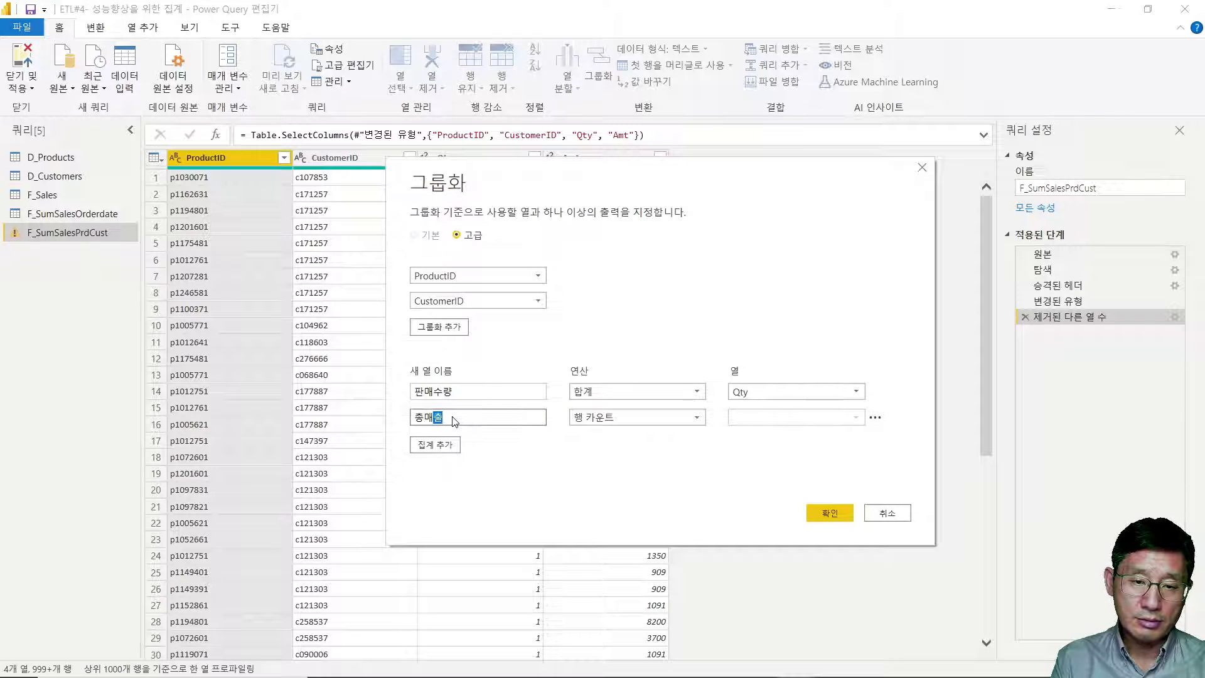
pyautogui.write('dor')
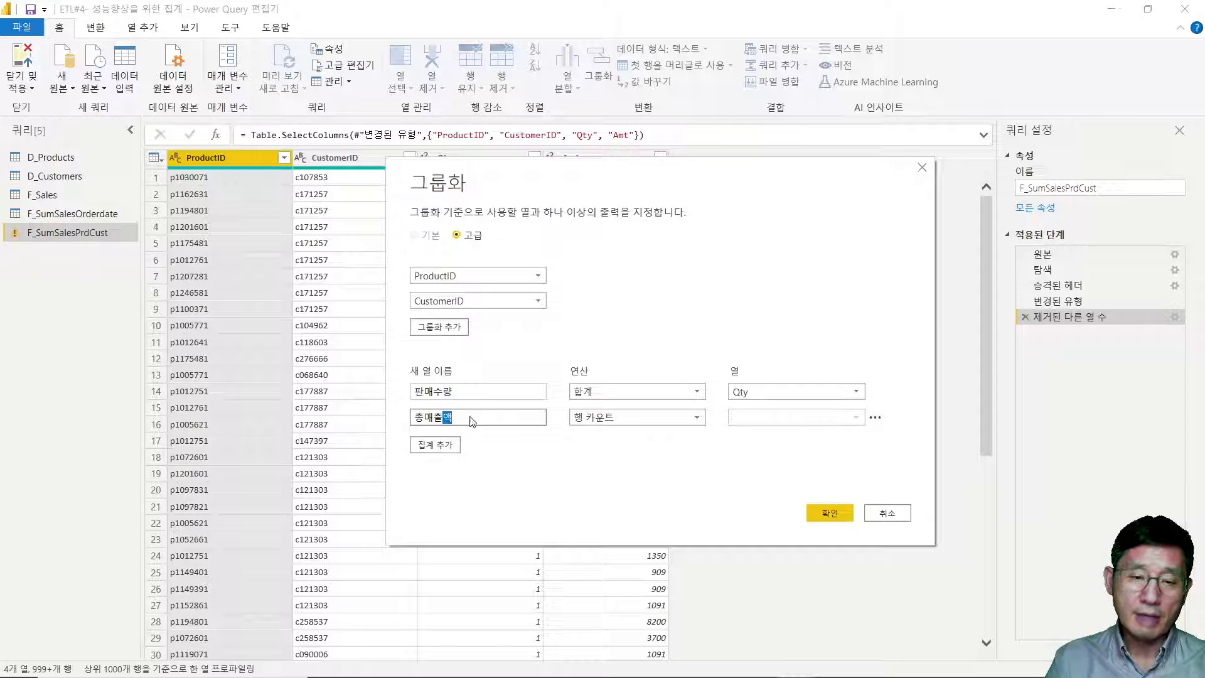
# Make the 총매출액 aggregation sum (합계) the Amt column and apply the grouping
pyautogui.click(650, 417)
pyautogui.click(620, 435)
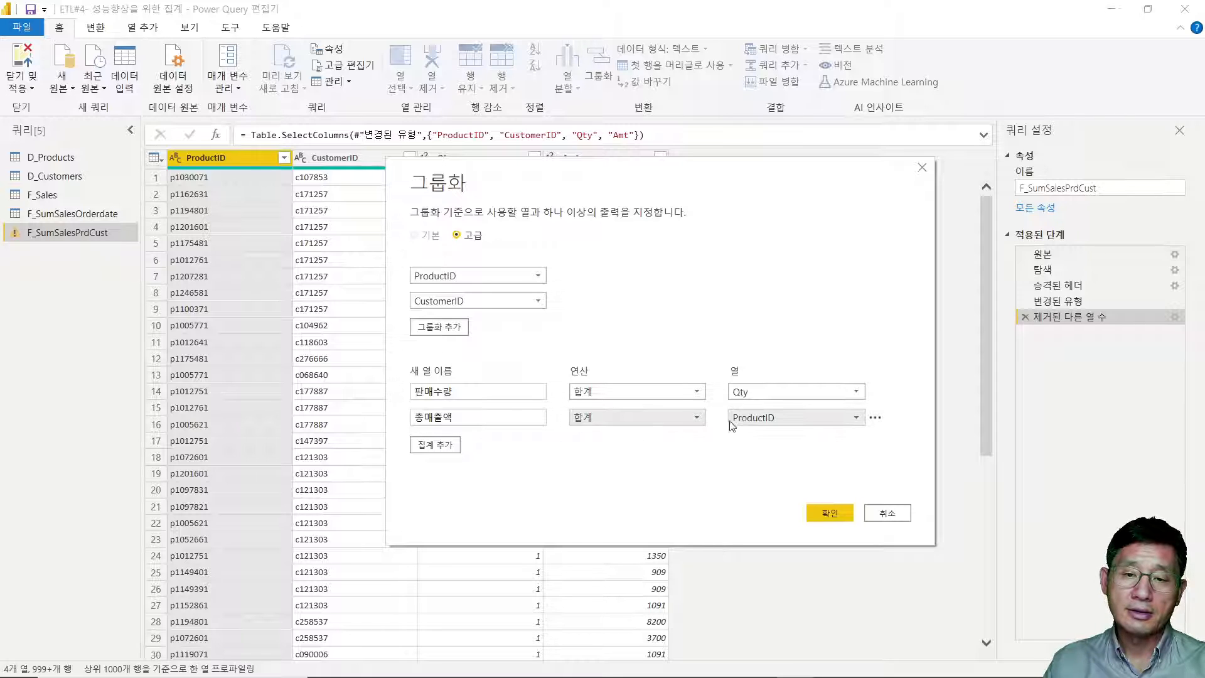
pyautogui.click(772, 418)
pyautogui.click(756, 482)
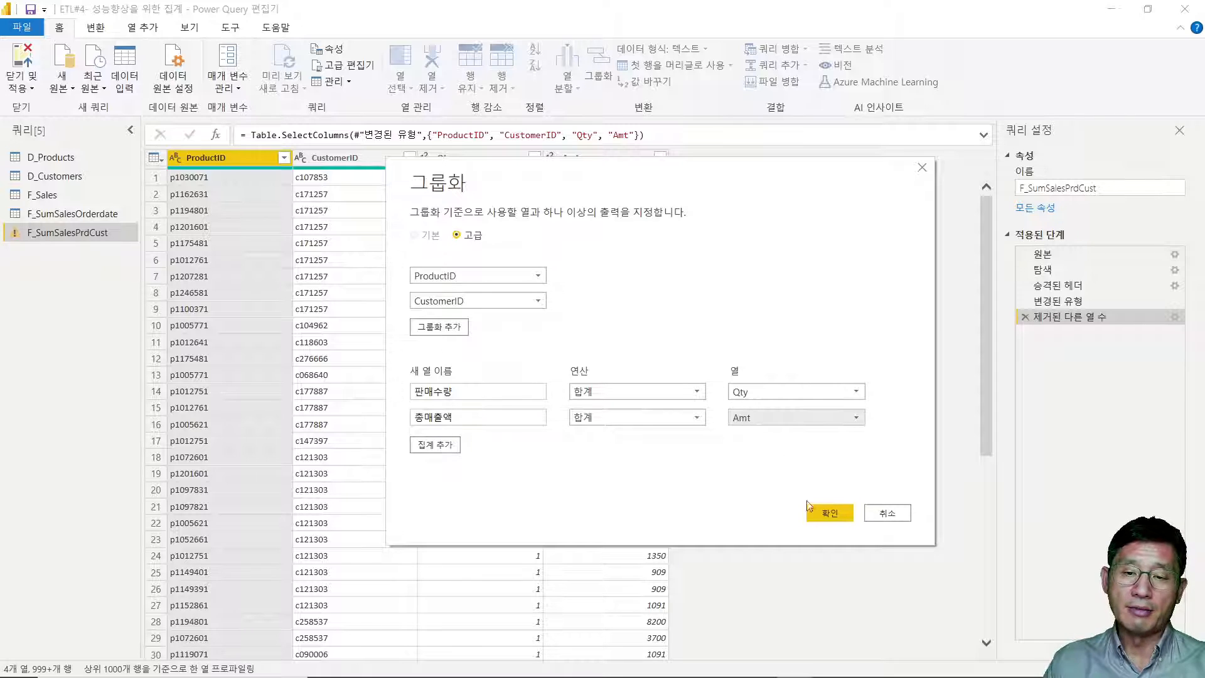
pyautogui.click(832, 512)
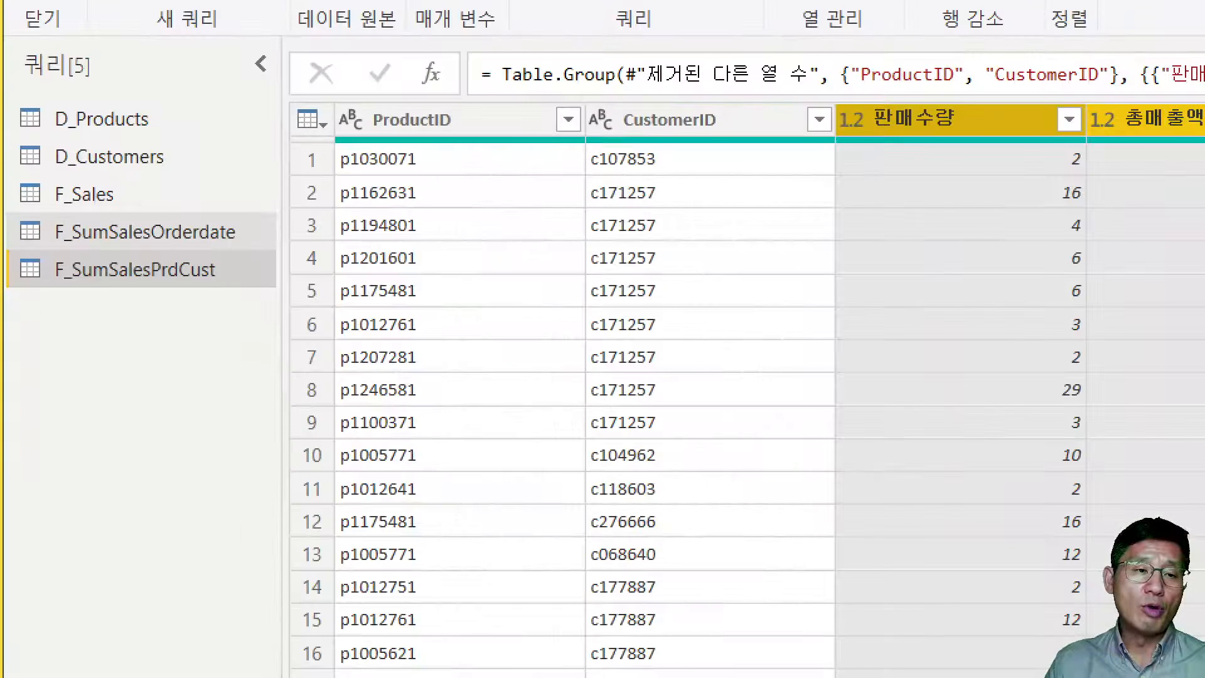
pyautogui.moveTo(3, 179); pyautogui.dragTo(144, 229)
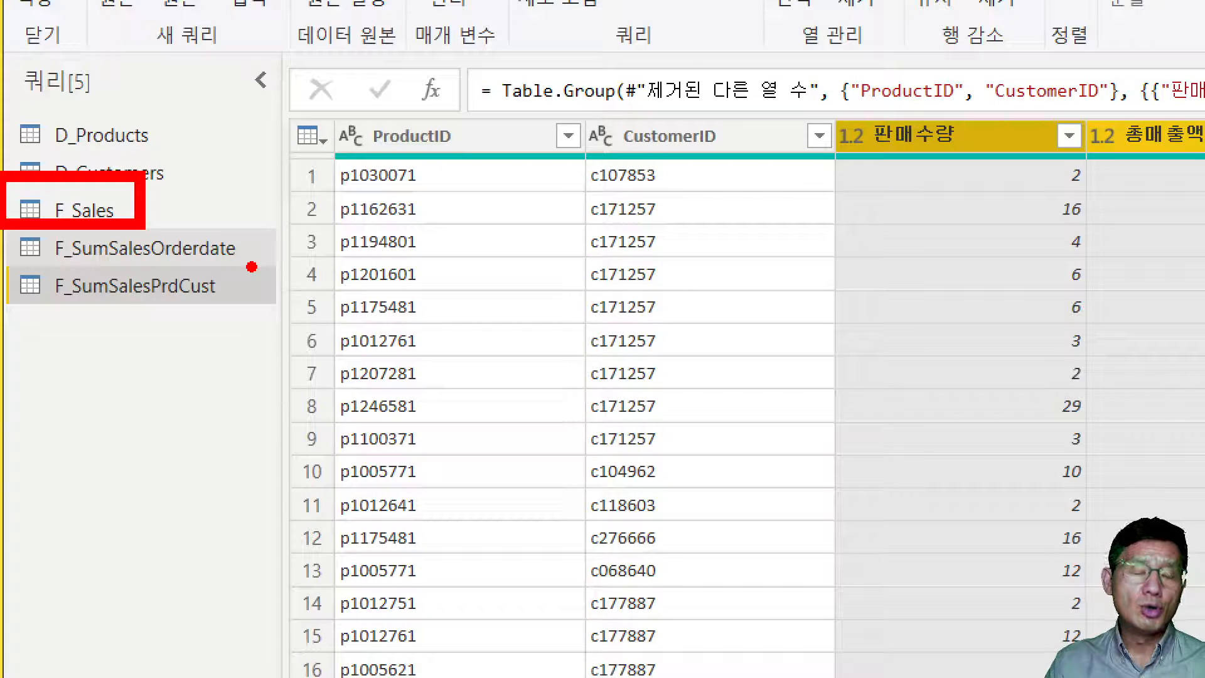
pyautogui.moveTo(258, 275)
pyautogui.mouseDown()
pyautogui.moveTo(201, 239)
pyautogui.moveTo(132, 224)
pyautogui.mouseUp()
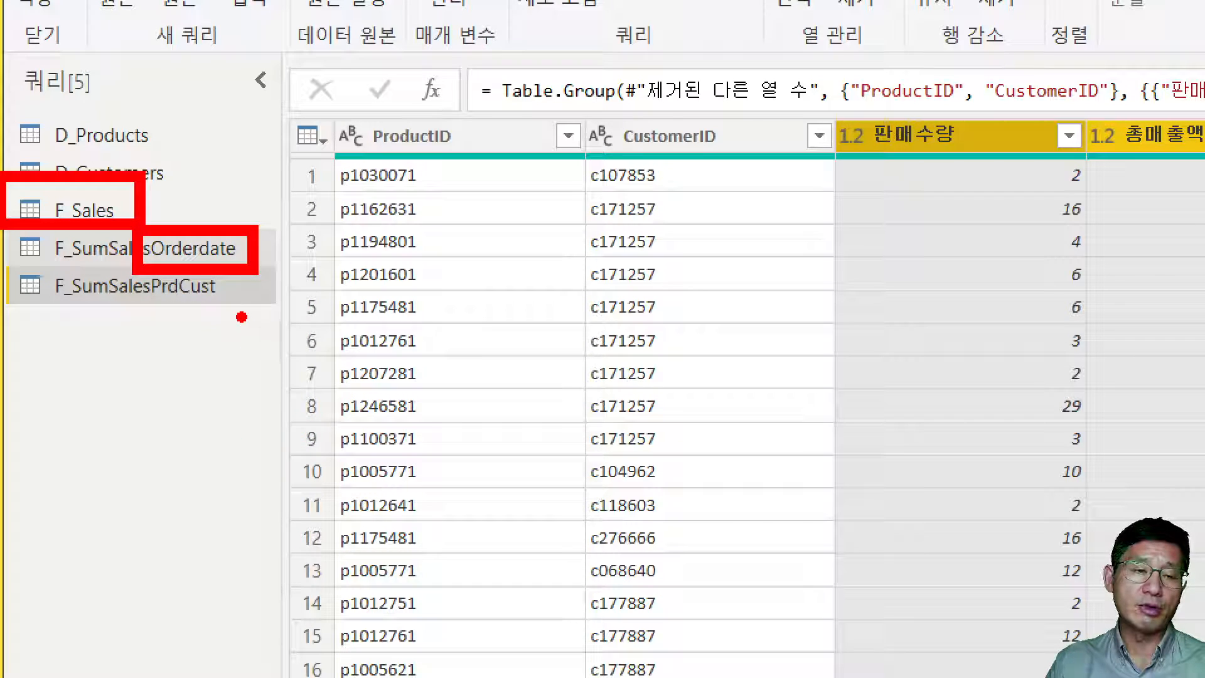
pyautogui.moveTo(246, 308)
pyautogui.mouseDown()
pyautogui.moveTo(221, 308)
pyautogui.moveTo(241, 276)
pyautogui.moveTo(244, 306)
pyautogui.moveTo(121, 310)
pyautogui.mouseUp()
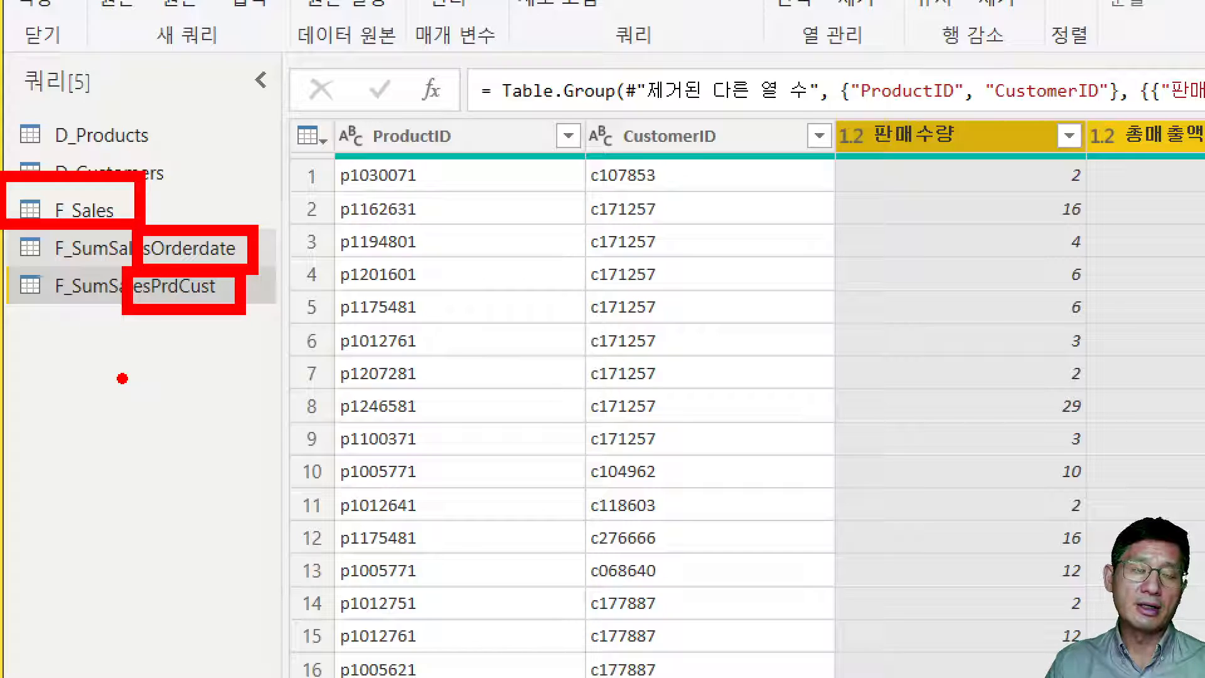